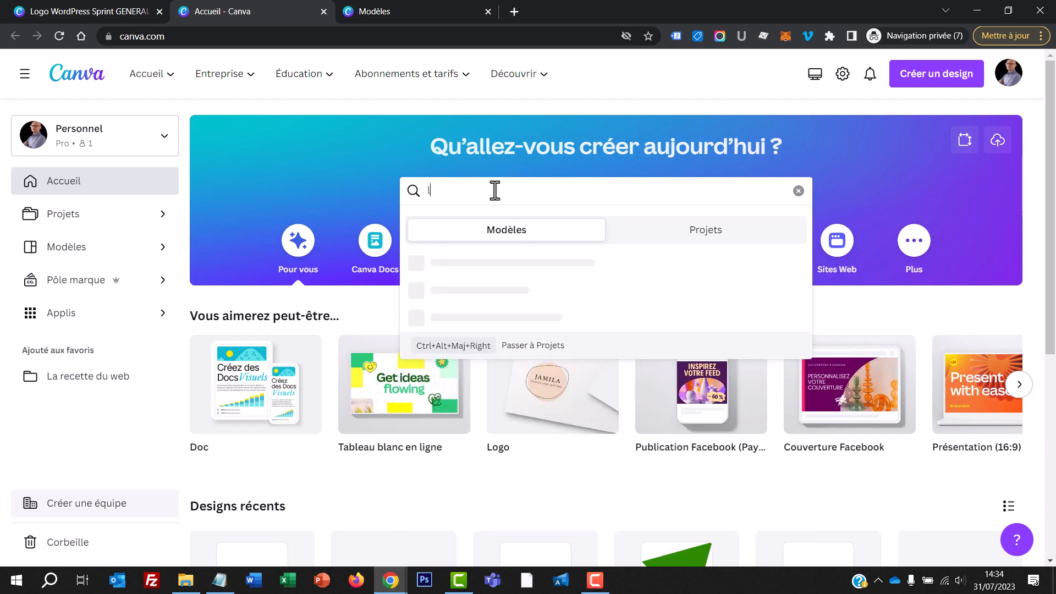
Step: Search the templates for "logo" and browse the resulting logo designs for a suitable model
key("Return")
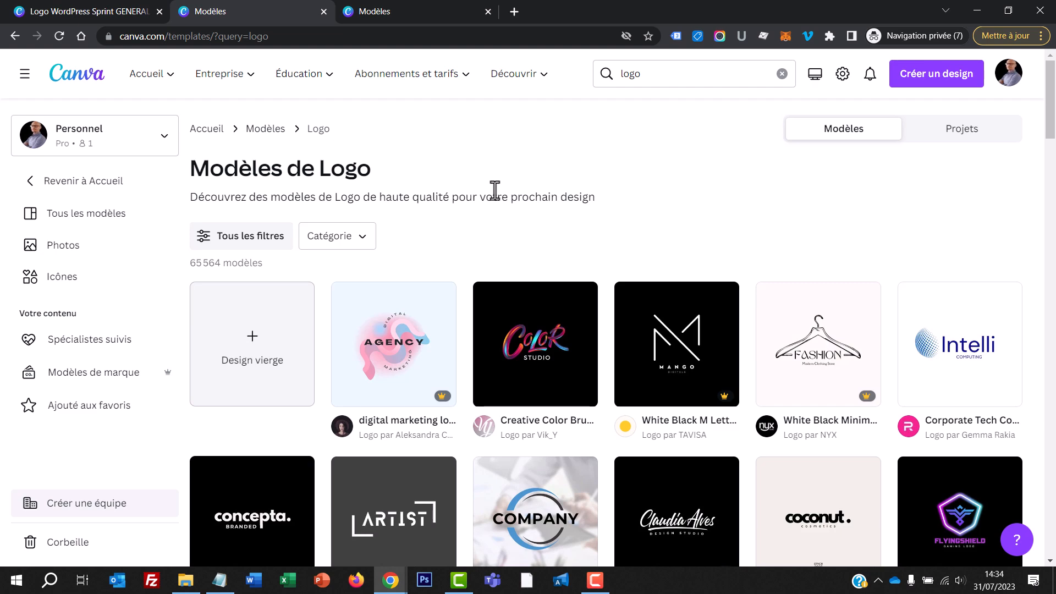
scroll(616, 258, "down", 2)
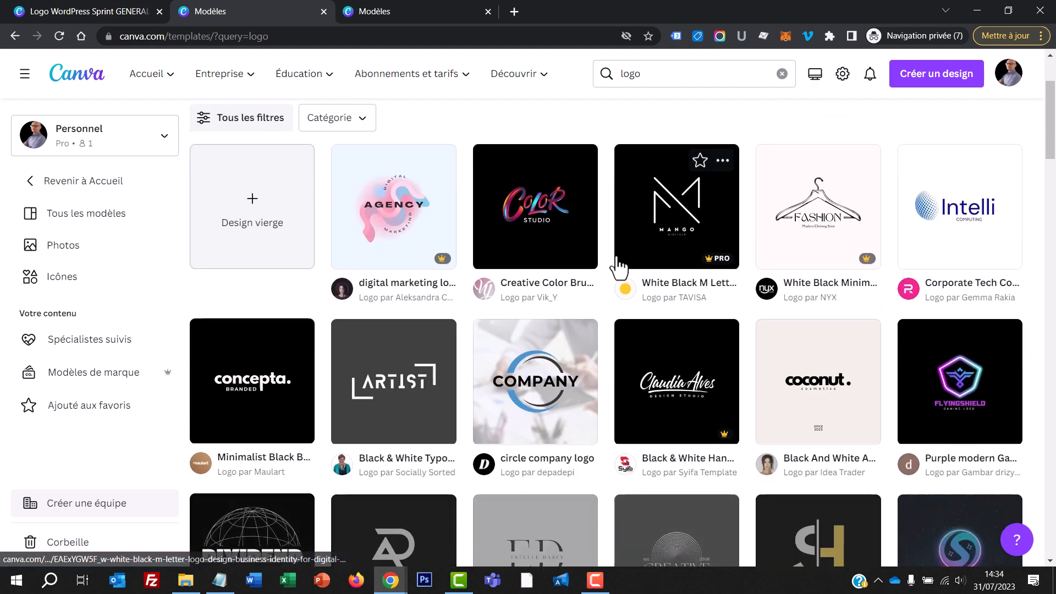
scroll(605, 304, "down", 3)
scroll(605, 303, "down", 2)
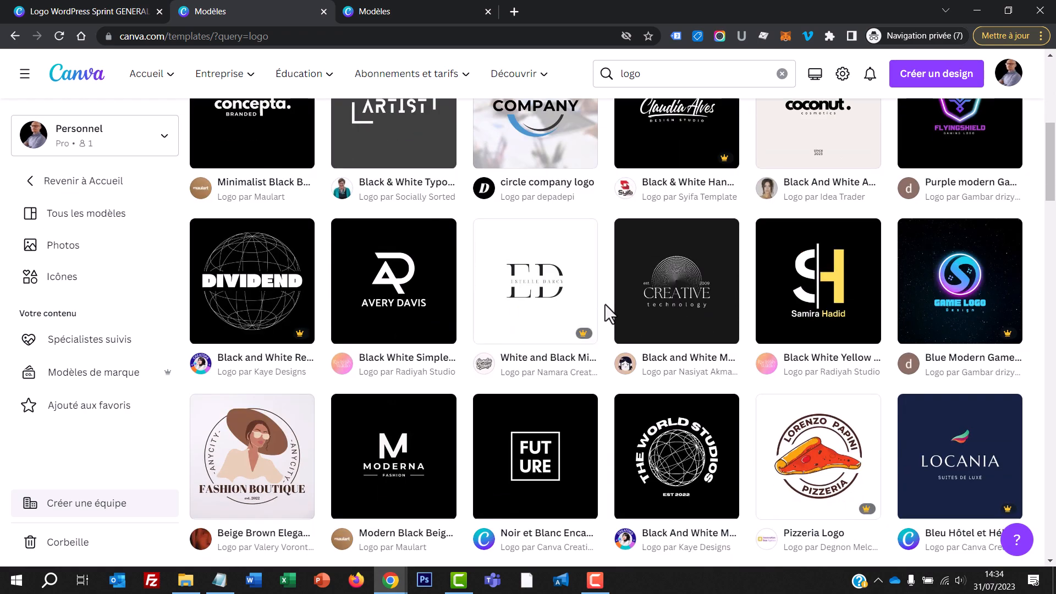
scroll(605, 304, "down", 5)
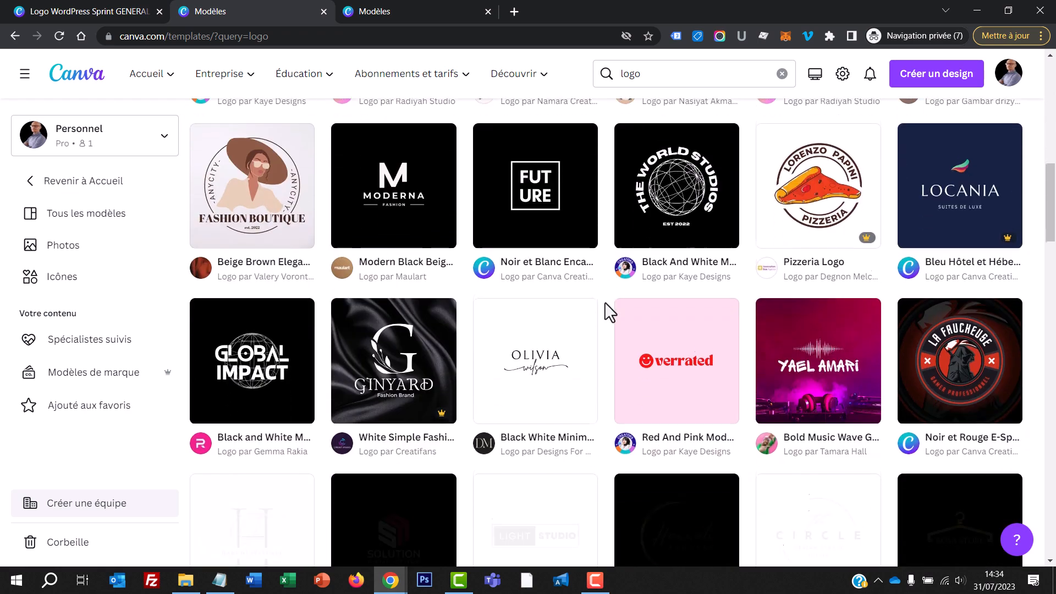
scroll(604, 302, "down", 2)
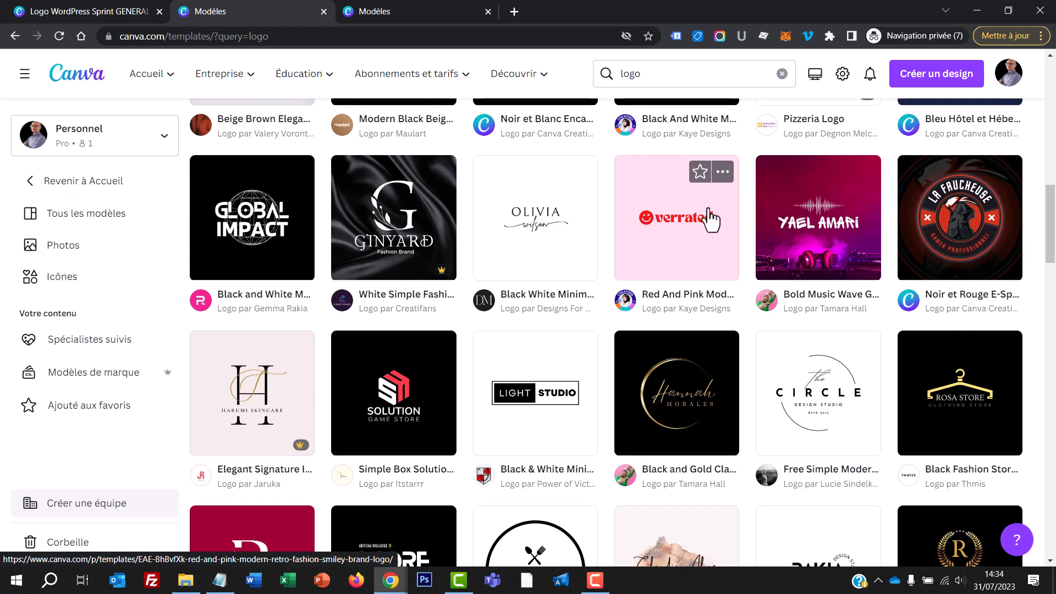
scroll(610, 379, "down", 5)
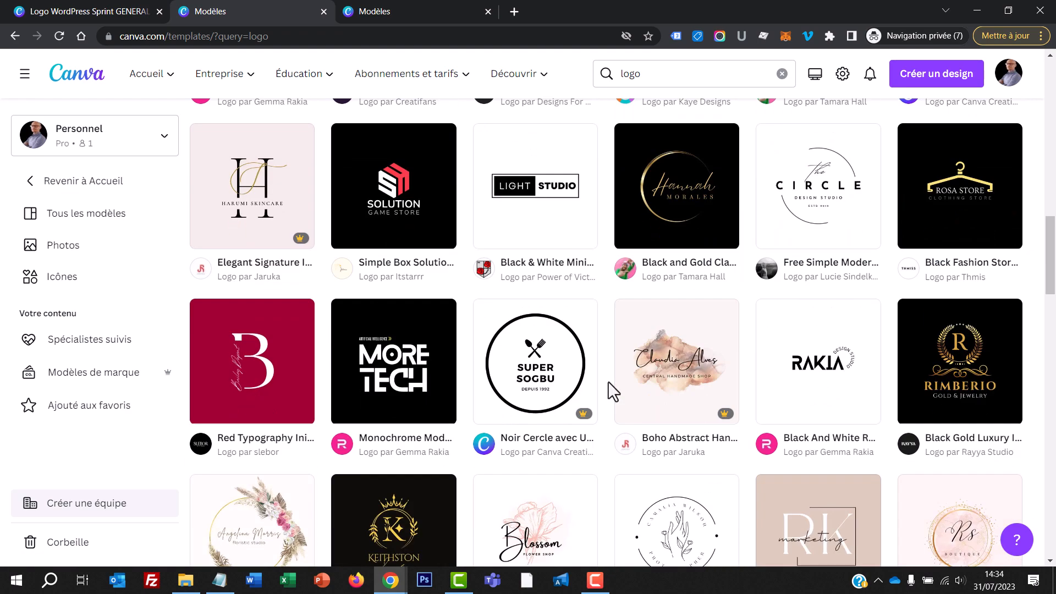
scroll(608, 381, "down", 4)
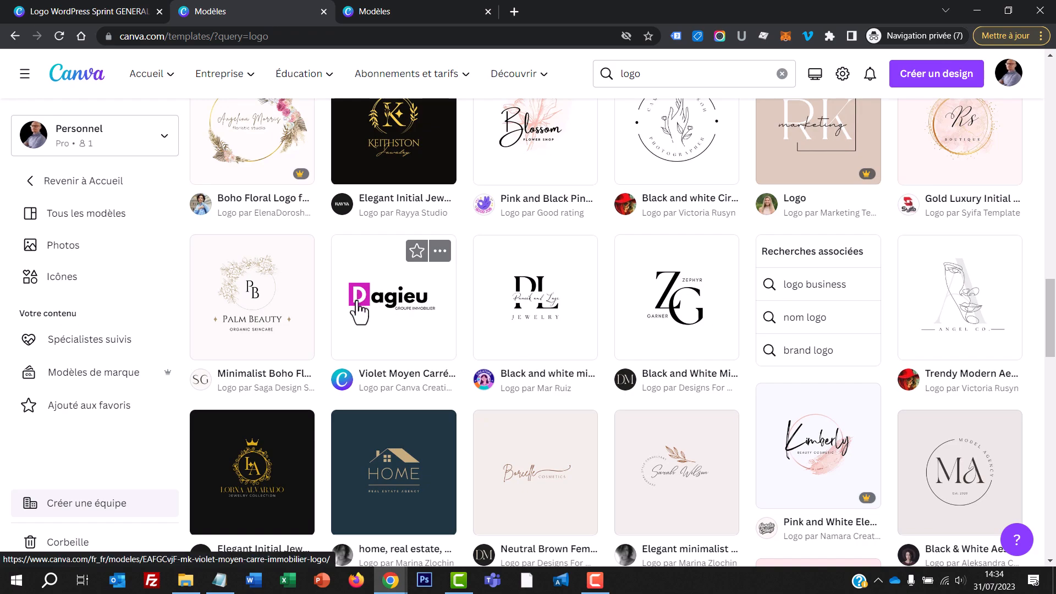
scroll(463, 341, "down", 15)
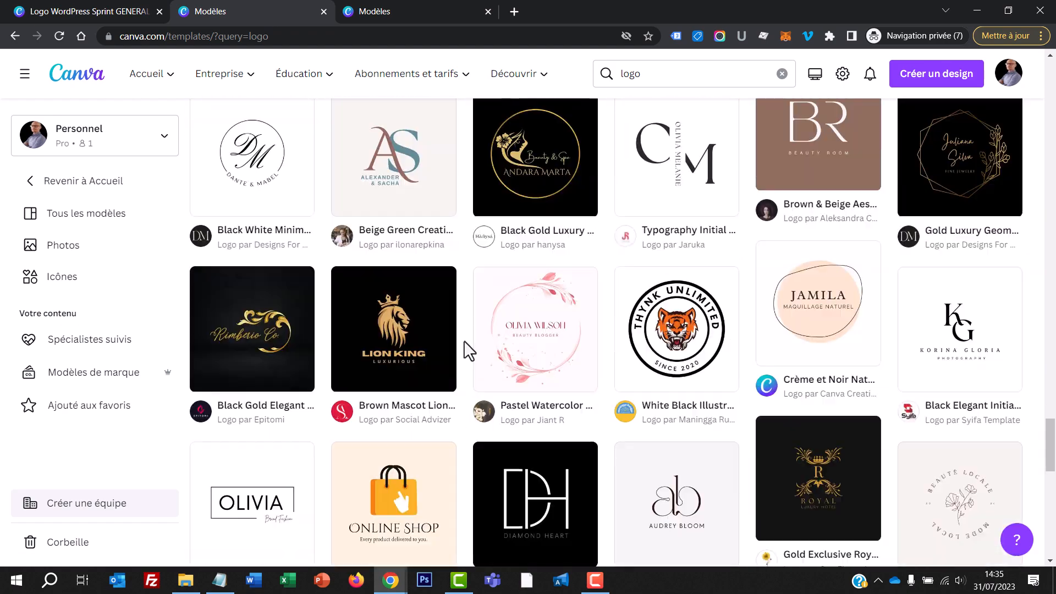
scroll(464, 341, "down", 10)
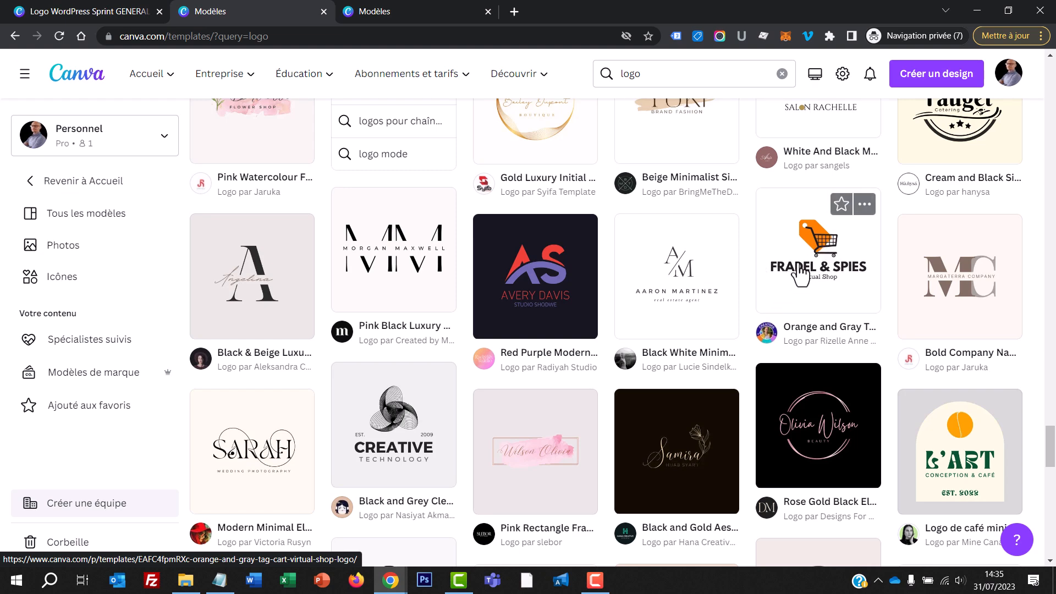
scroll(747, 337, "down", 7)
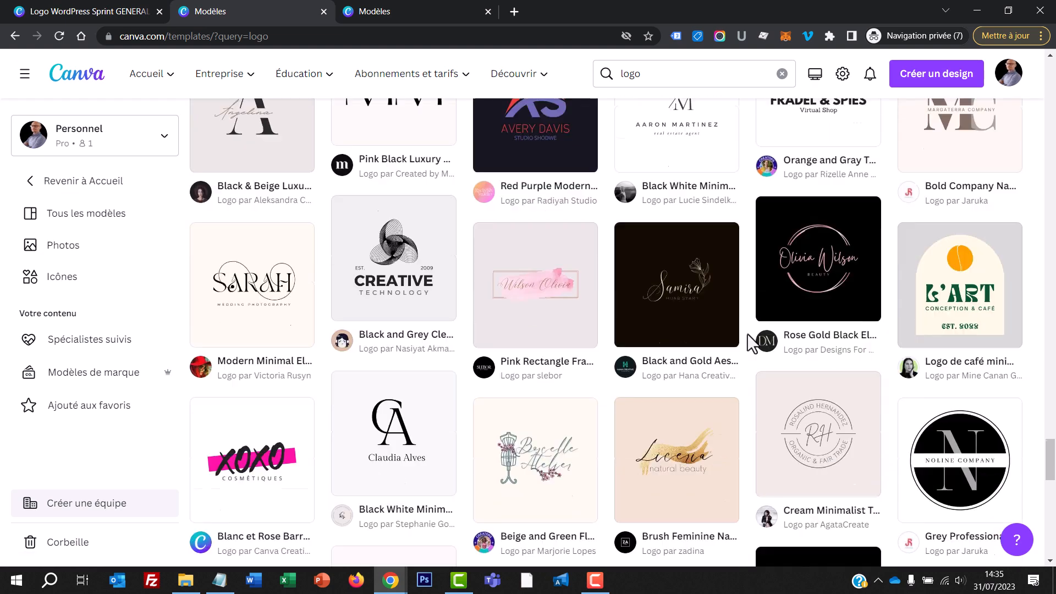
scroll(747, 338, "down", 10)
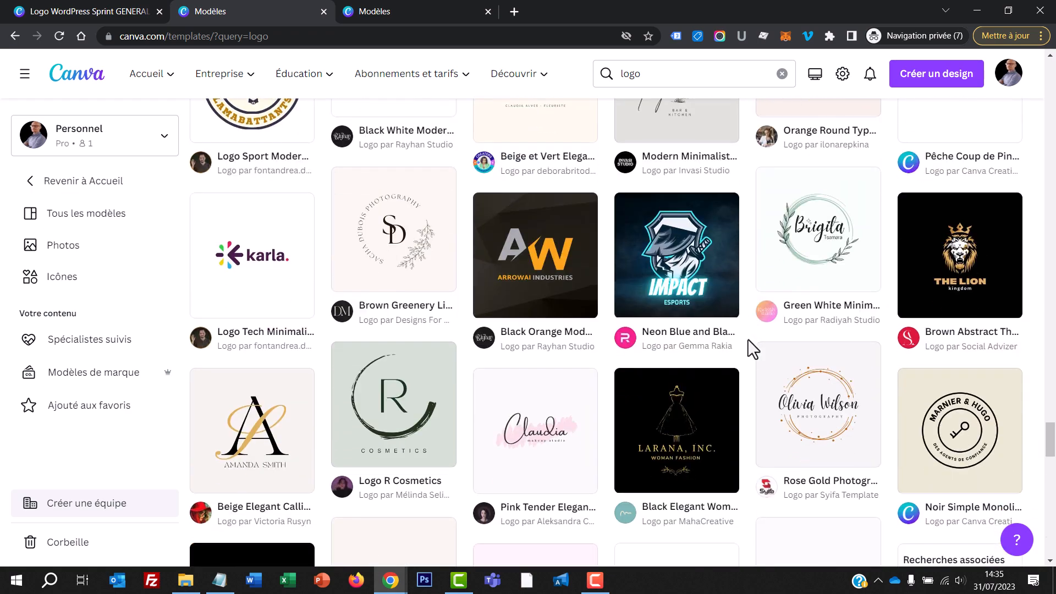
scroll(748, 339, "down", 7)
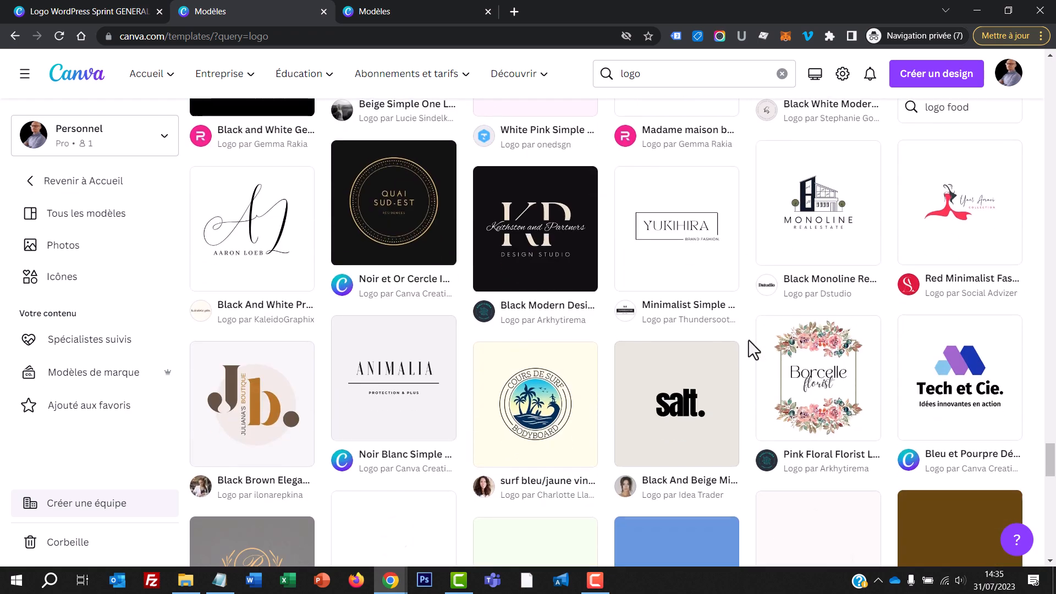
scroll(748, 339, "down", 2)
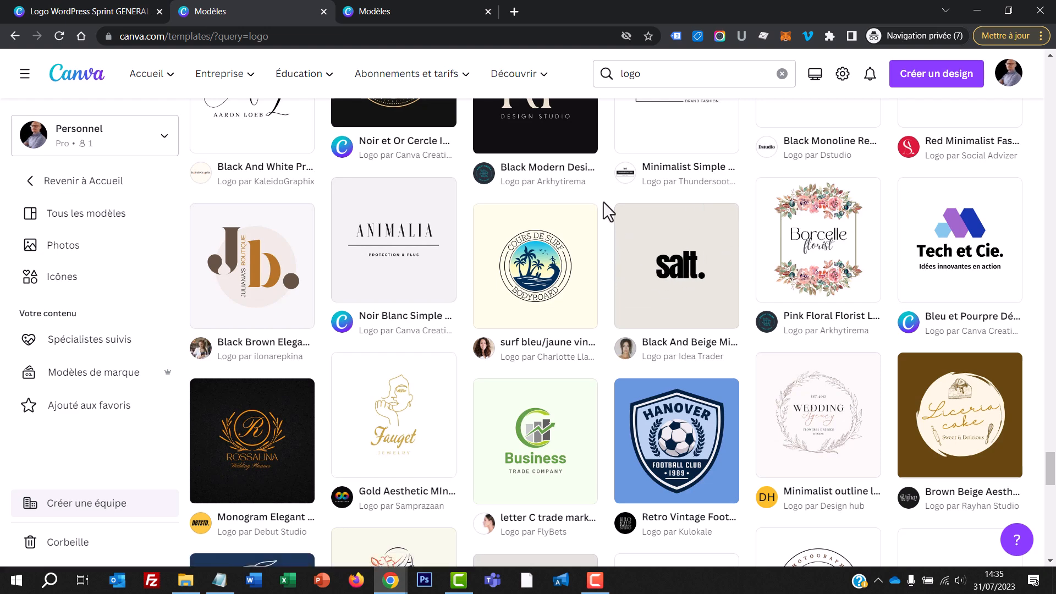
Step: Open the blue and purple "Tech et Cie." start-up logo template for customization from its already loaded template page
key("ctrl+Tab")
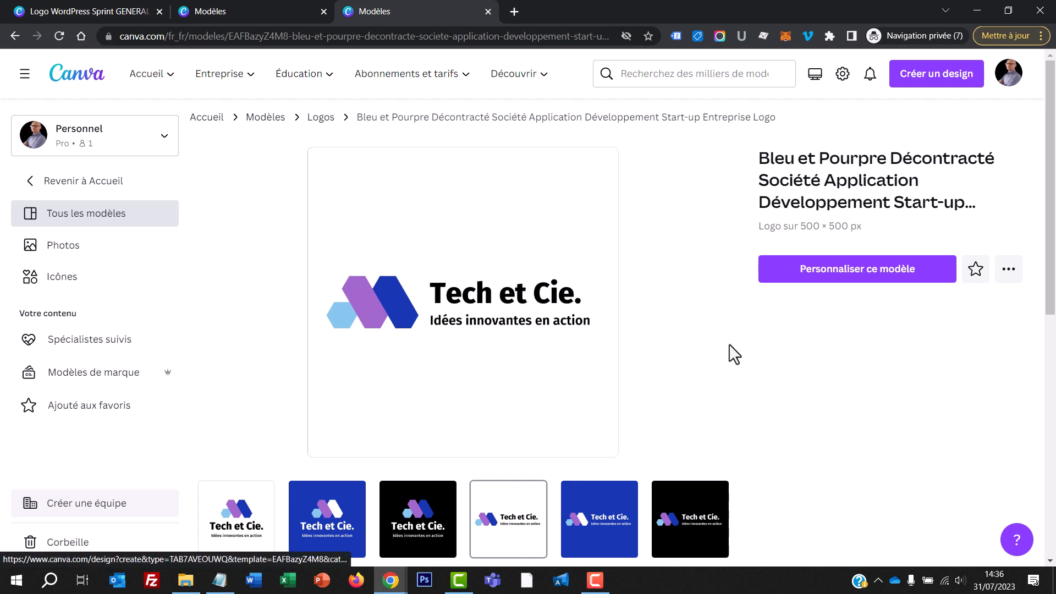
left_click(876, 274)
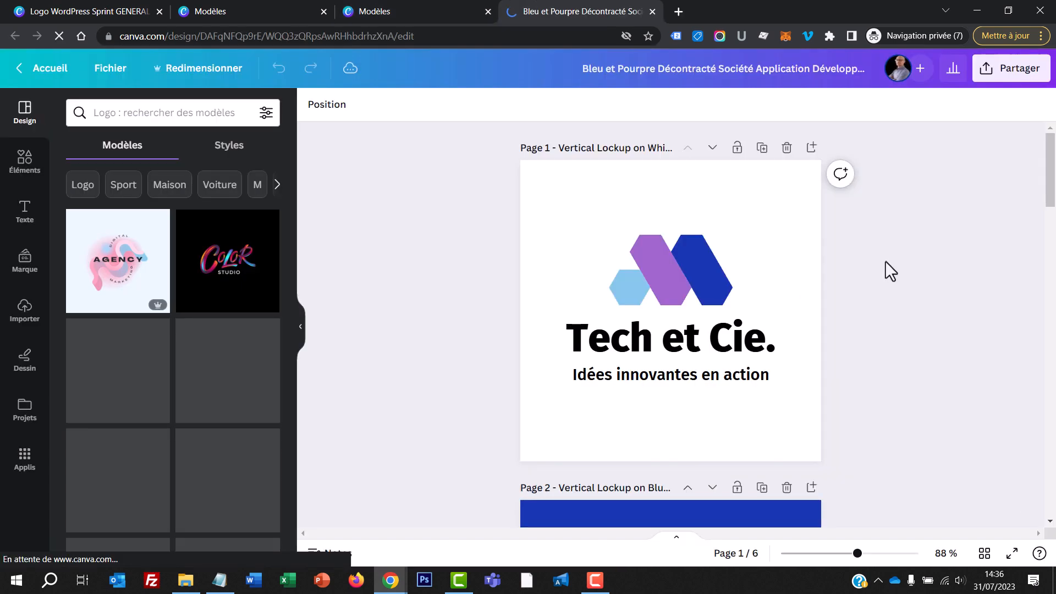
Step: Delete the three vertical lockup pages and the blue and black horizontal ones, keeping only the horizontal logo on white
left_click(787, 150)
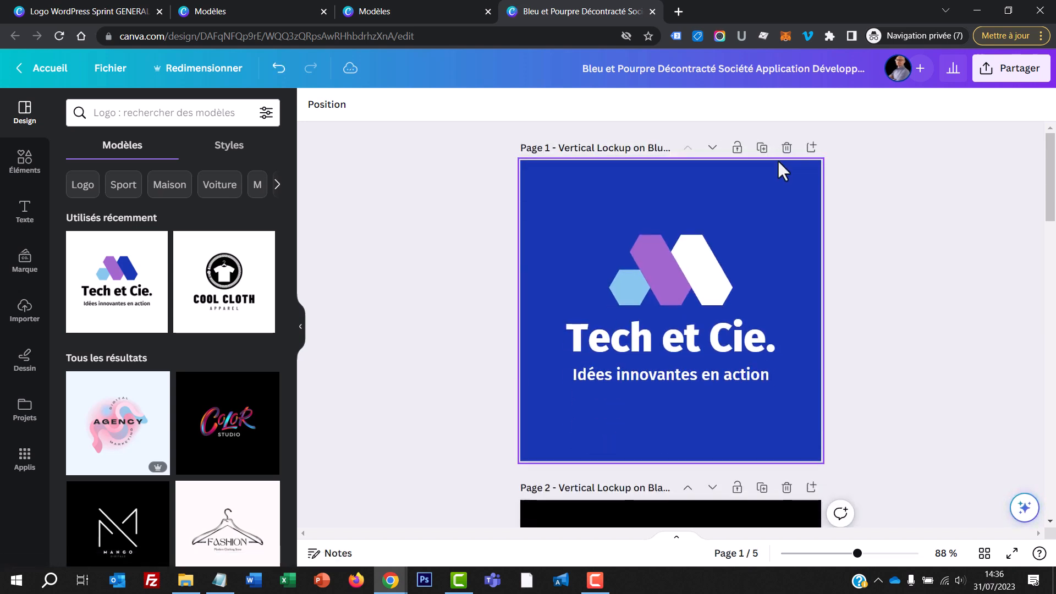
left_click(787, 150)
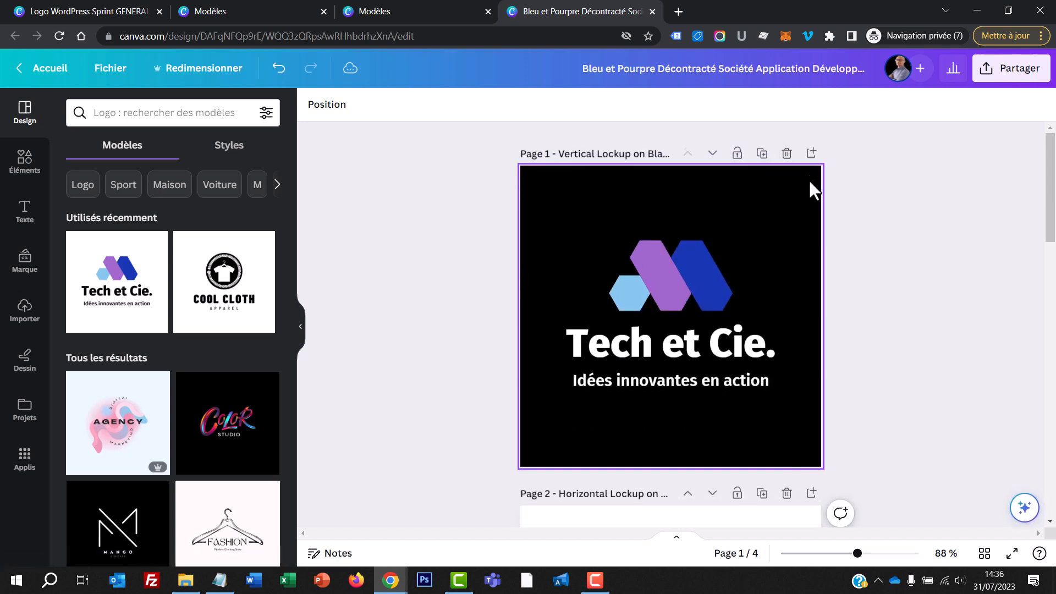
left_click(787, 150)
scroll(767, 342, "down", 2)
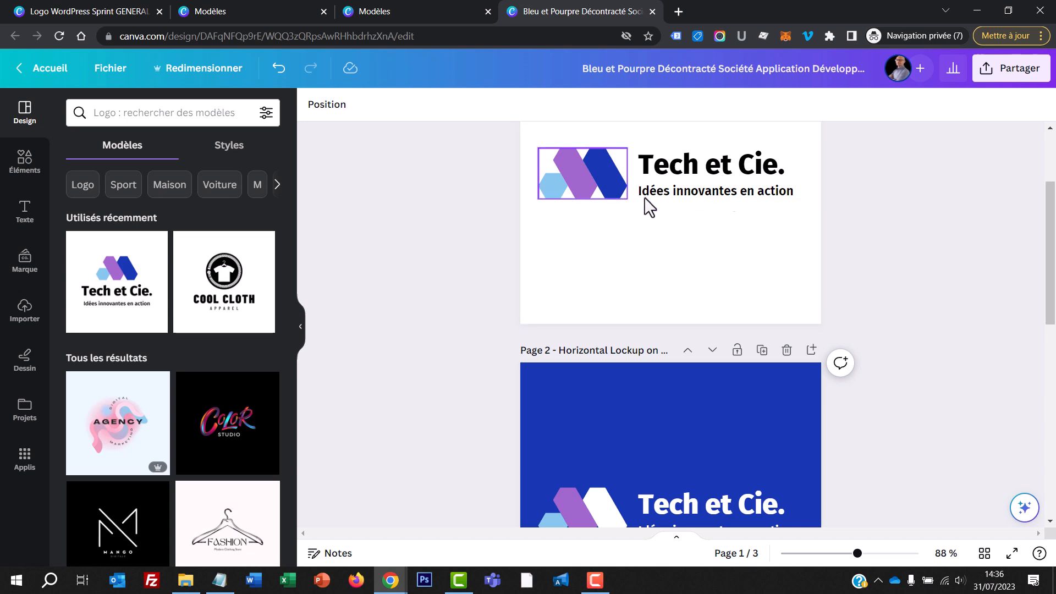
scroll(763, 282, "down", 1)
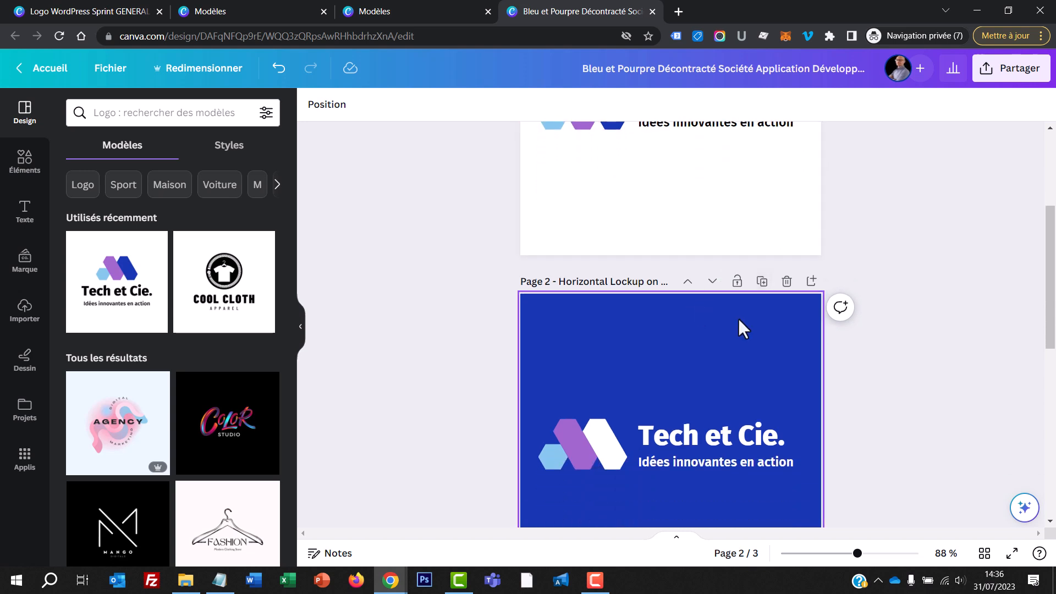
left_click(787, 281)
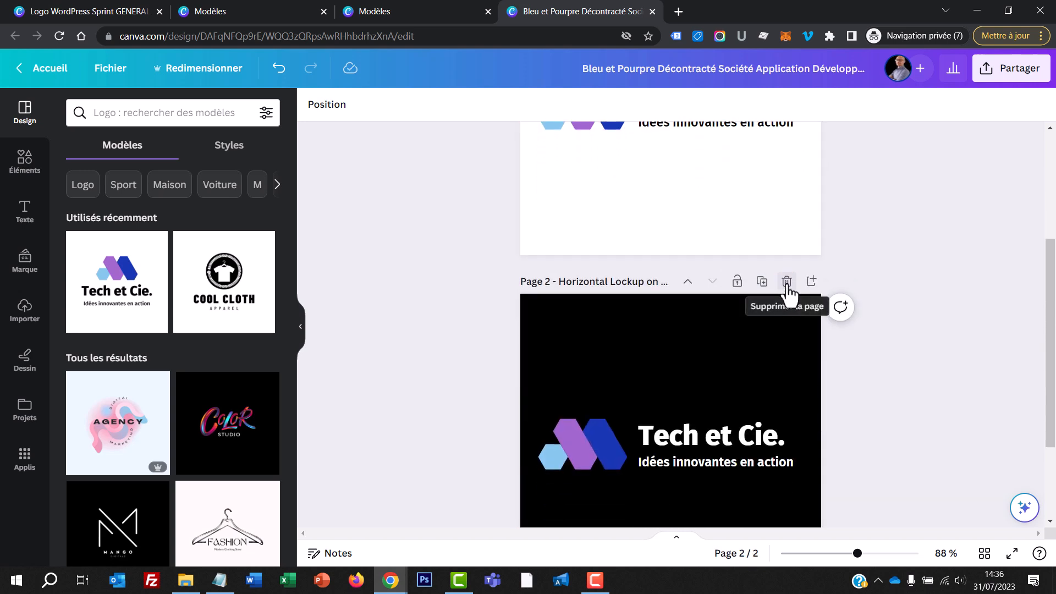
left_click(787, 281)
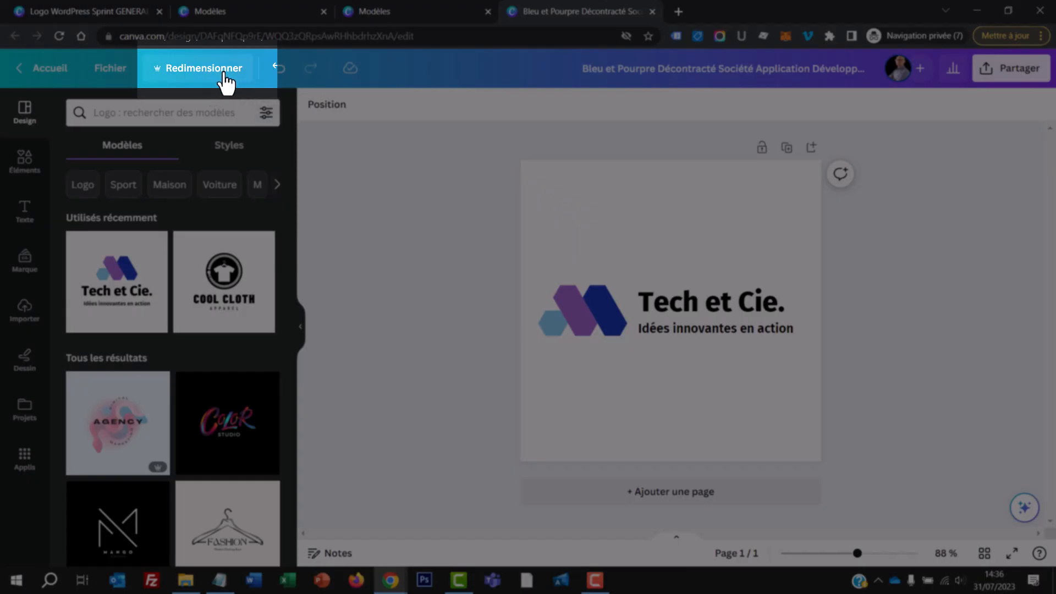
Step: Create a resized copy of the logo design with custom dimensions of 250 × 40 px
left_click(224, 74)
double_click(204, 190)
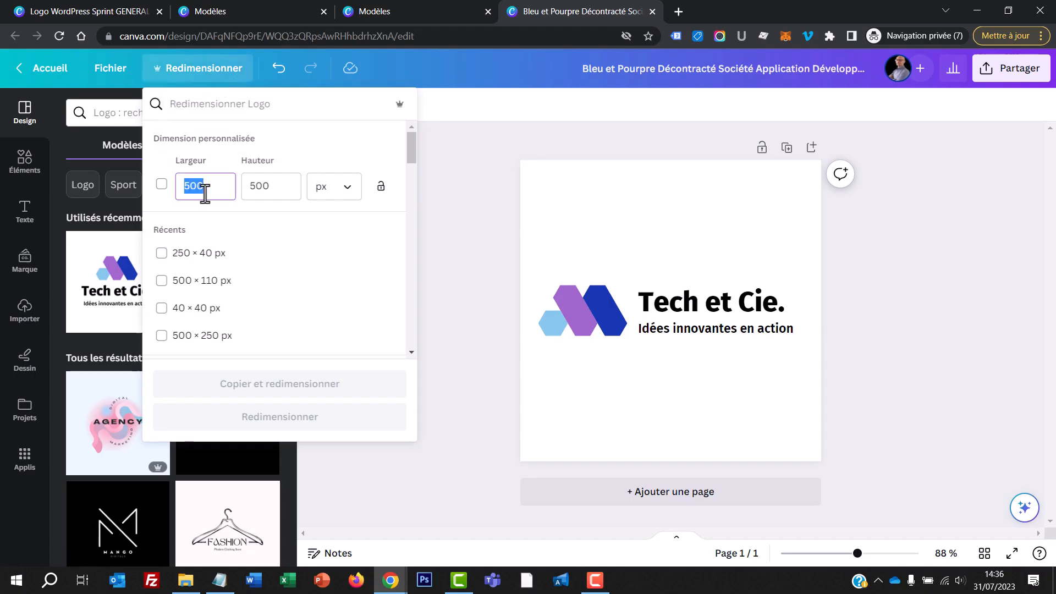
type("250")
key("Tab")
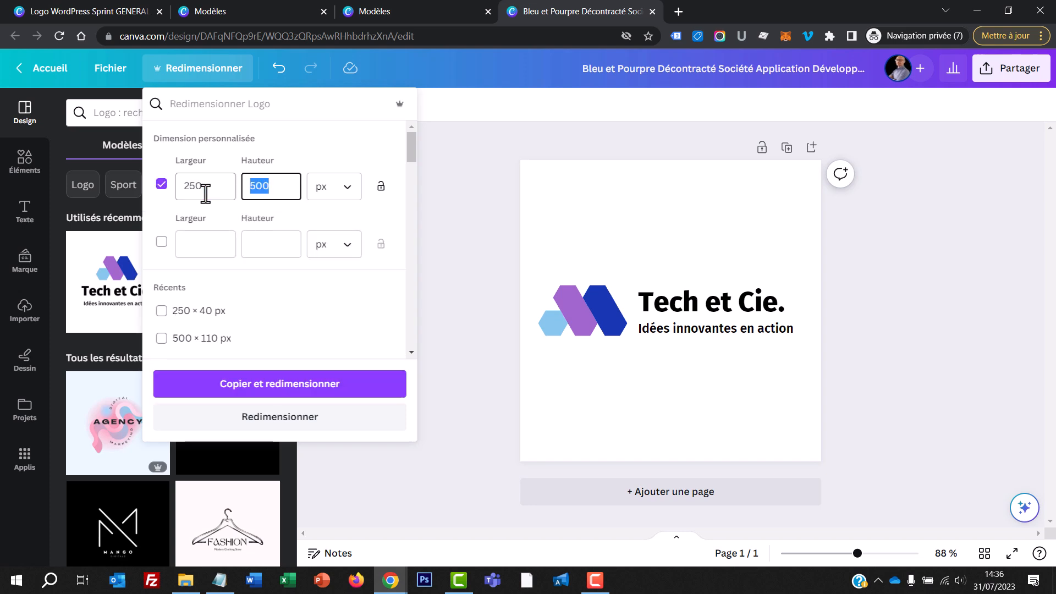
type("40")
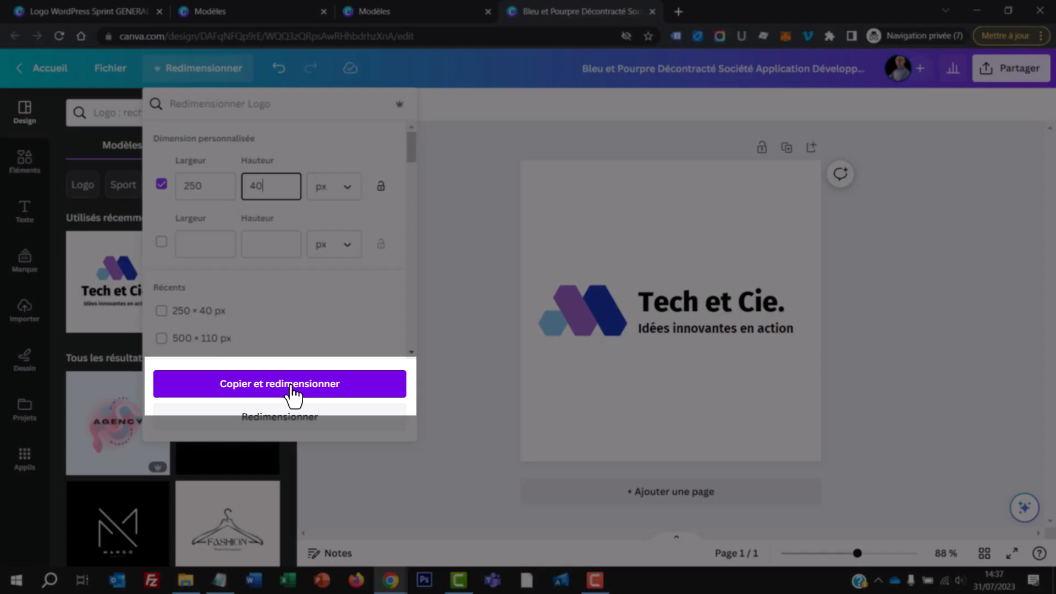
left_click(291, 384)
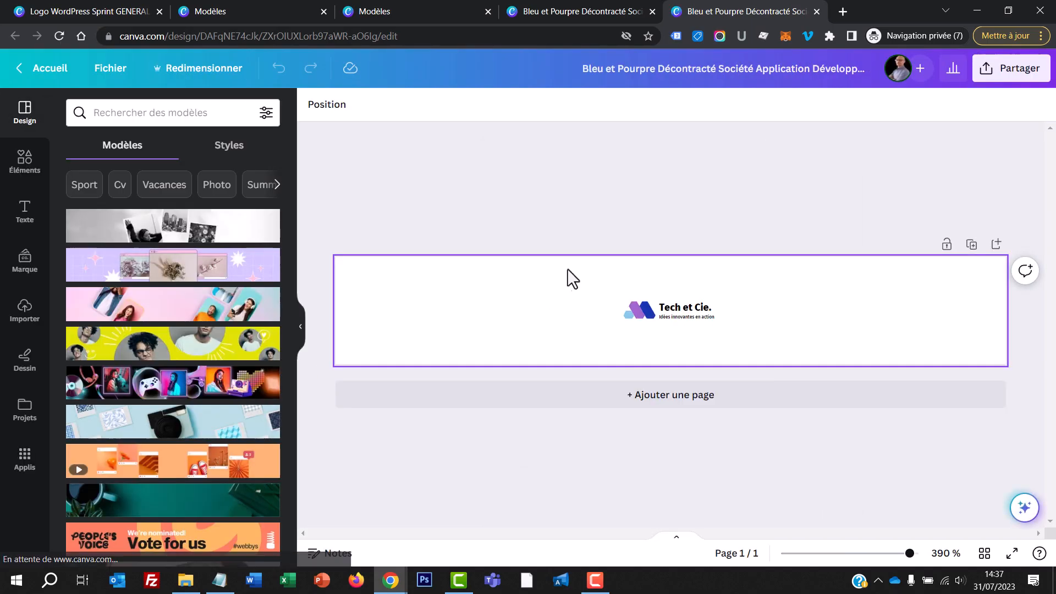
Step: Enlarge the logo symbol and both text lines together to fill the page height, and align them with the page's left edge
left_click_drag(574, 273, 781, 352)
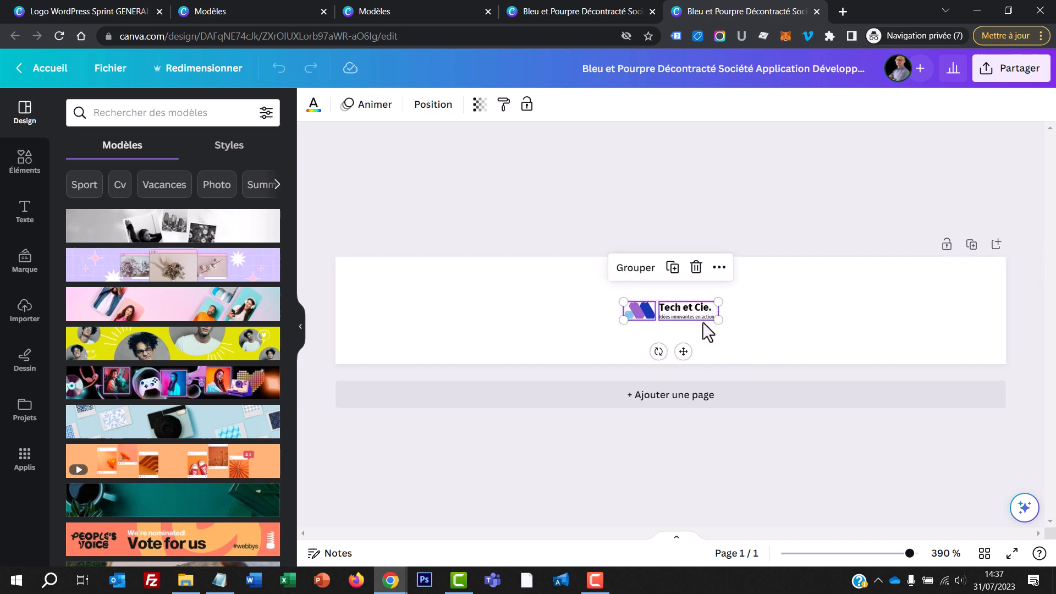
left_click_drag(623, 302, 392, 257)
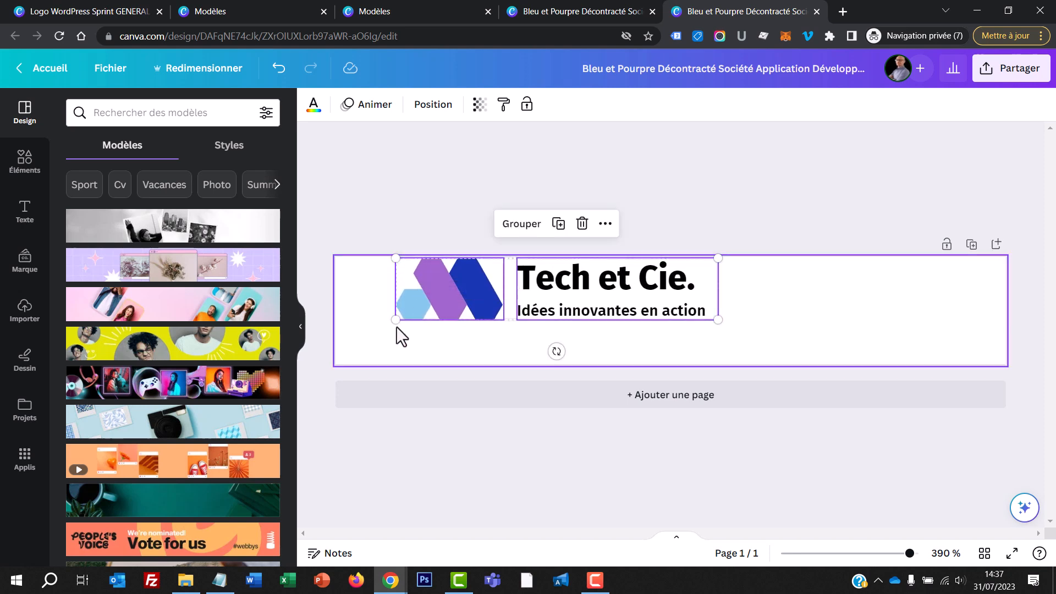
left_click_drag(395, 320, 346, 363)
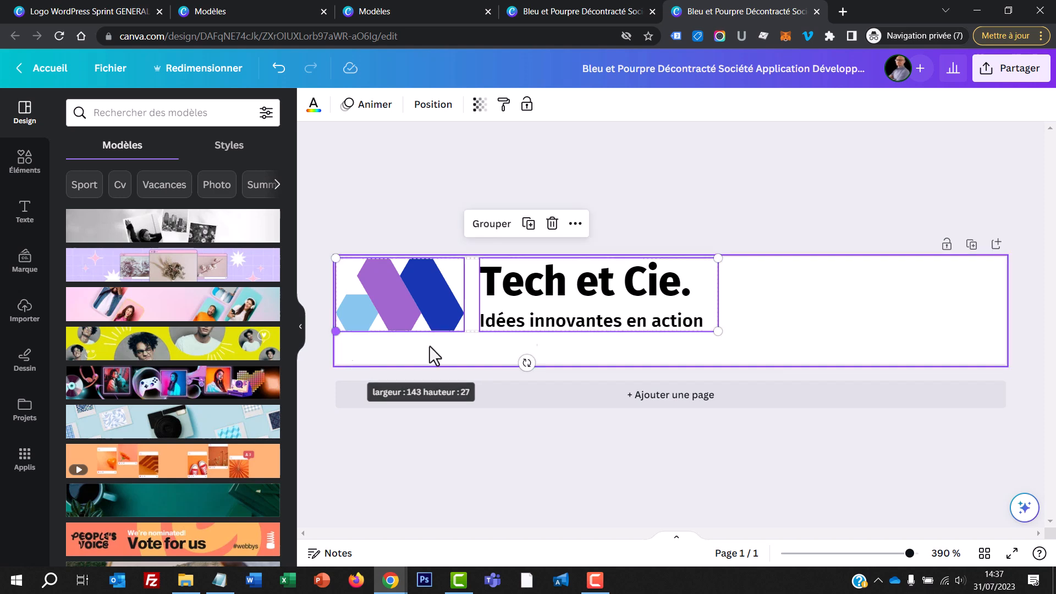
left_click_drag(718, 331, 876, 361)
left_click_drag(796, 330, 813, 326)
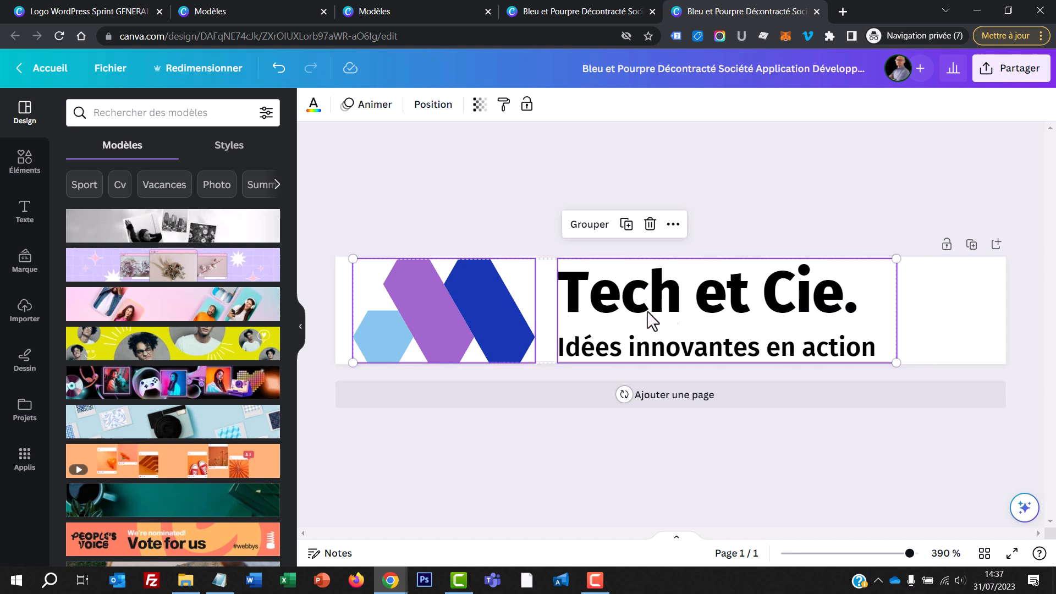
left_click_drag(678, 309, 663, 309)
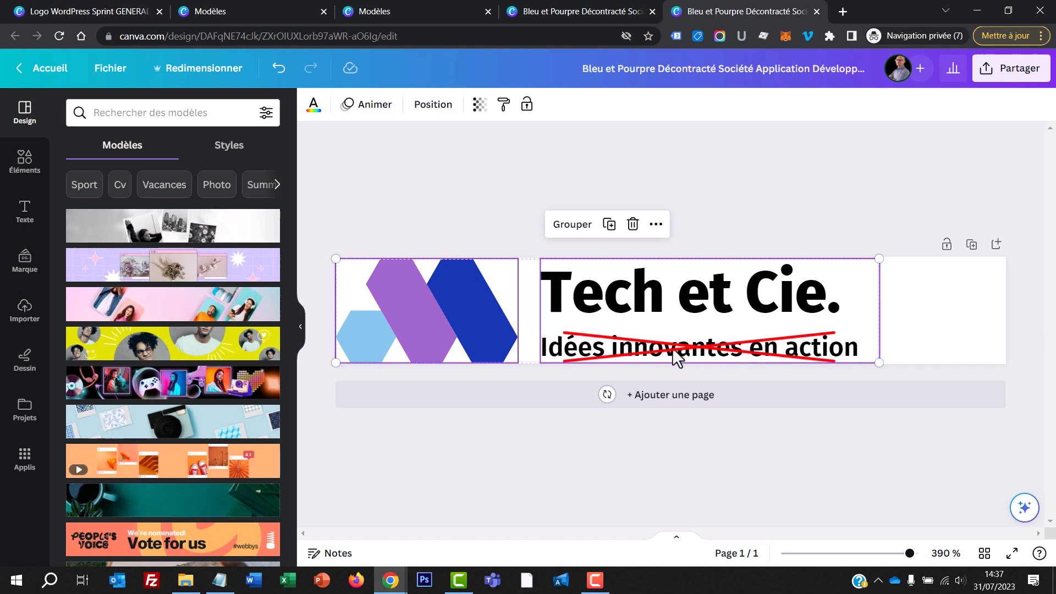
Step: Replace the "Tech et Cie." title text with "WORPRESS SPRINT"
left_click(764, 340)
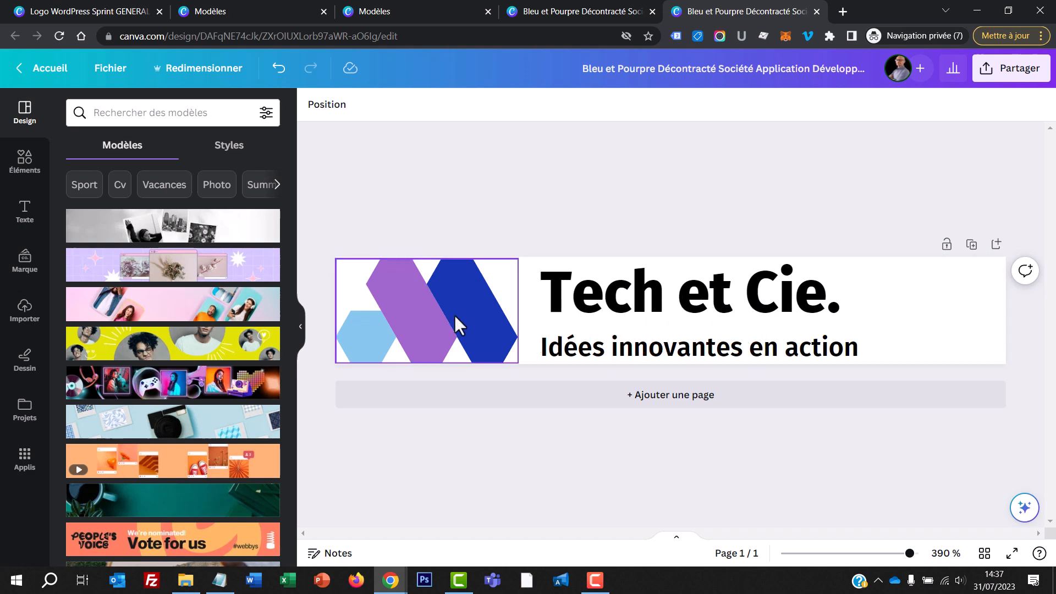
left_click(487, 319)
double_click(669, 297)
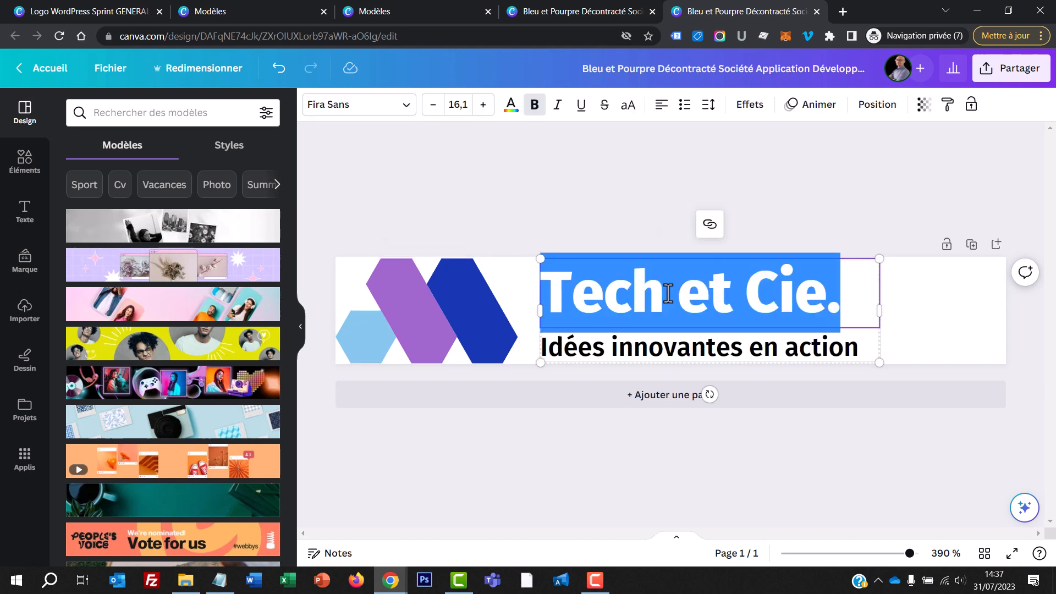
type("Wo")
key("BackSpace")
type("ORP")
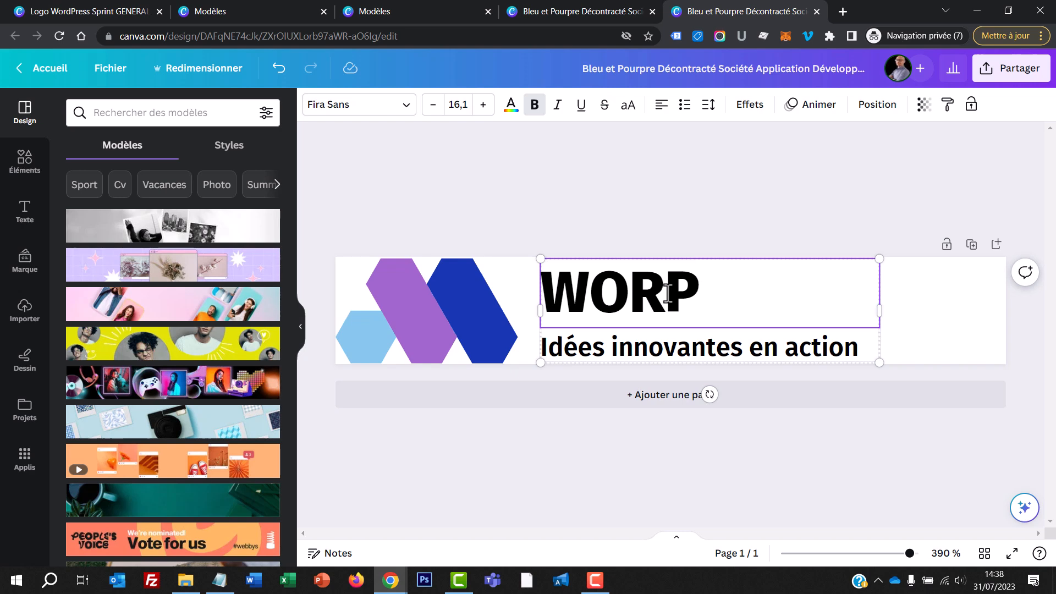
type("RESS SPRINT")
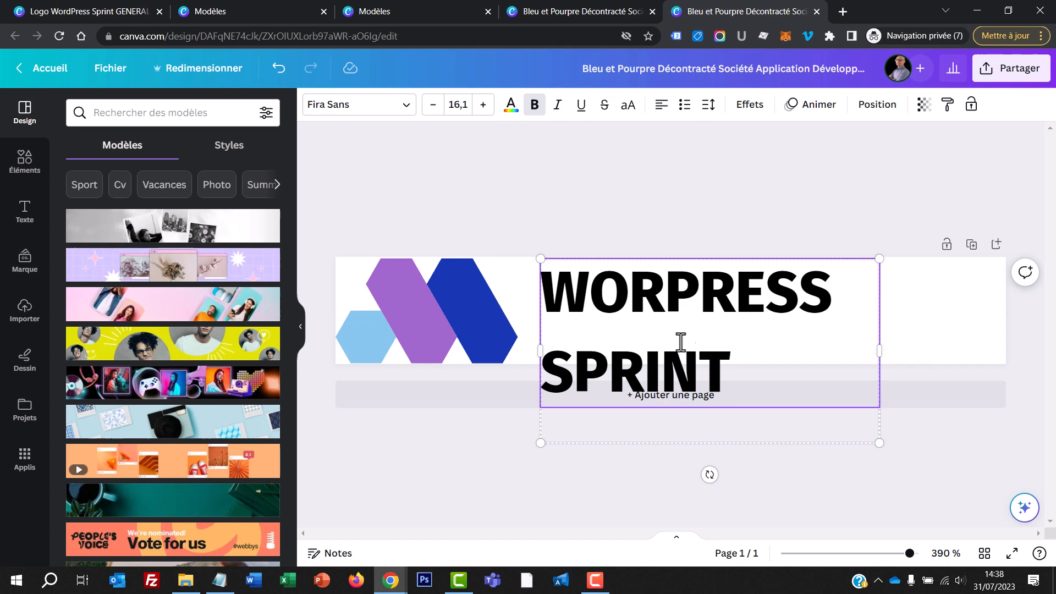
Step: Reduce the font size of the "WORPRESS SPRINT" title to 11,1 and widen its text box to the page's right edge
left_click_drag(737, 379, 530, 259)
key("shift+Left")
key("shift+Left")
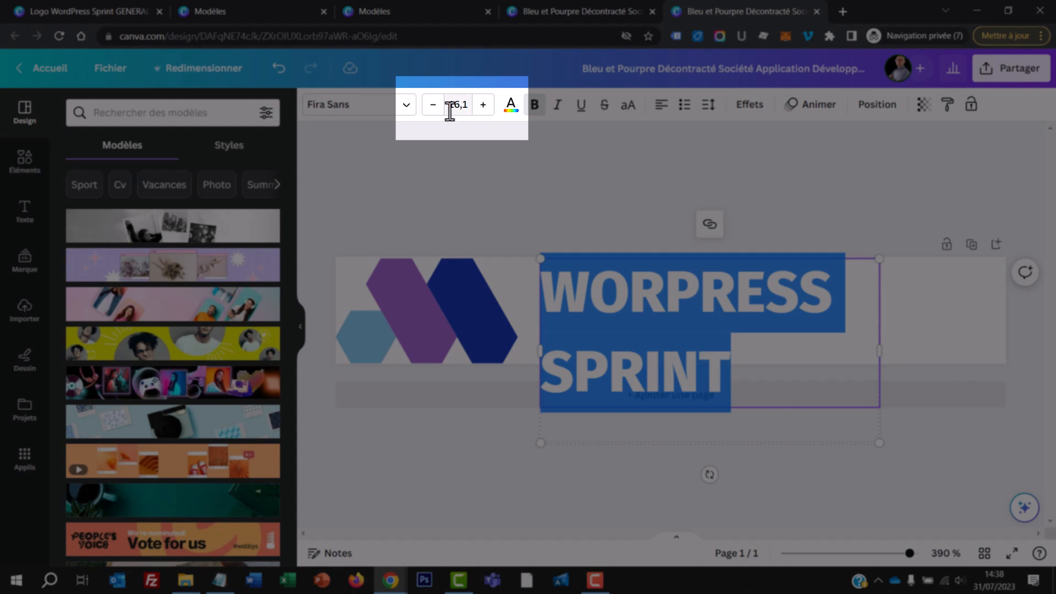
left_click(432, 106)
left_click(433, 106)
left_click(432, 106)
left_click(433, 106)
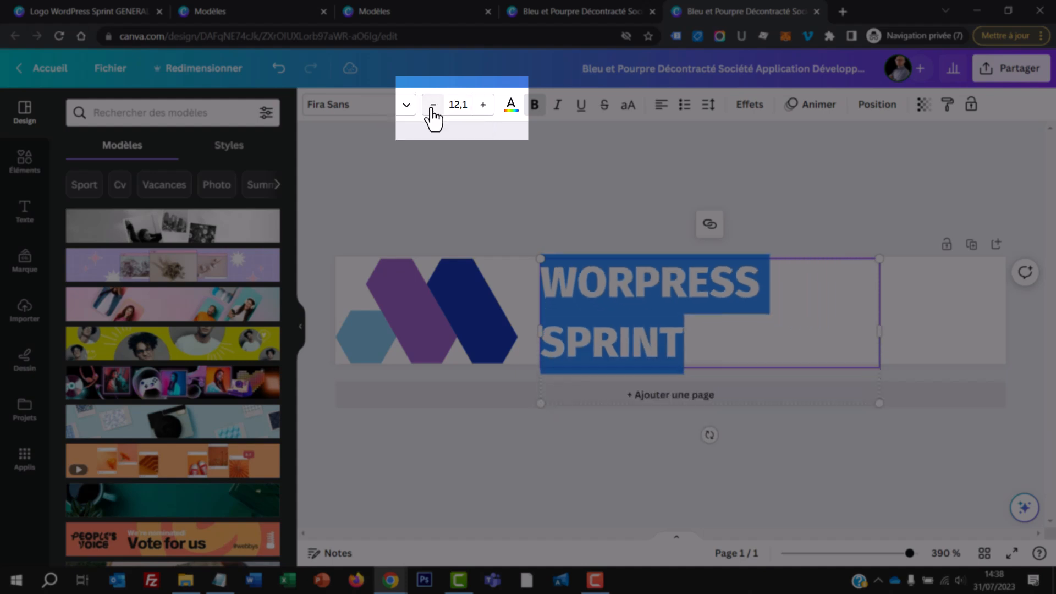
left_click(433, 106)
left_click_drag(879, 325, 1006, 314)
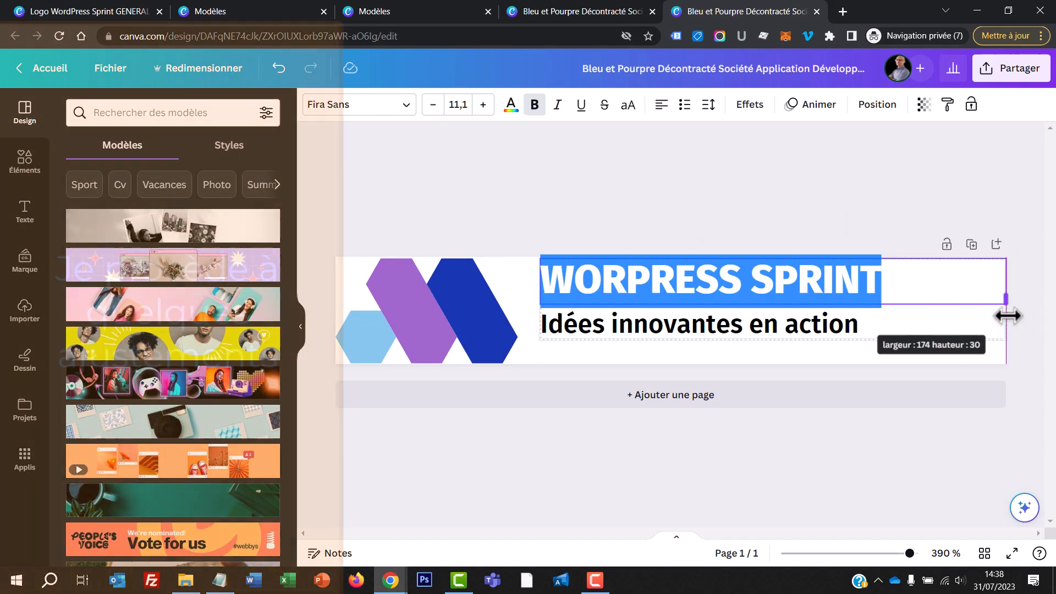
Step: Replace the tagline with "POUR ENTREPRENEURS PRESSES" and centre its text
double_click(625, 335)
type("POUR ENTREPRENEURS PORESS")
key("BackSpace")
key("BackSpace")
key("BackSpace")
key("BackSpace")
key("BackSpace")
type("RESSES")
key("ctrl+a")
key("ctrl+shift+c")
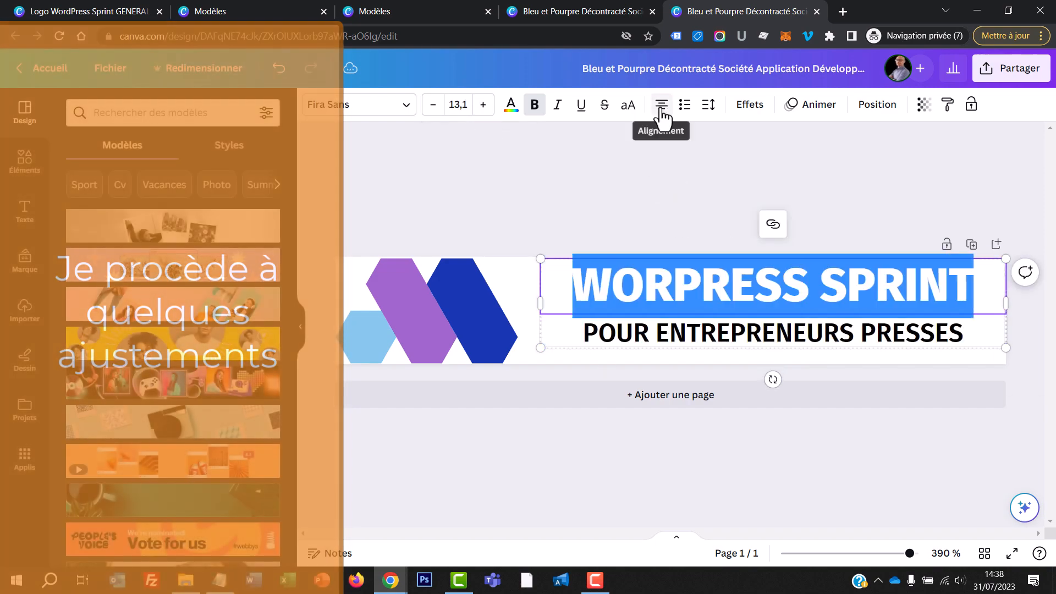
left_click(654, 231)
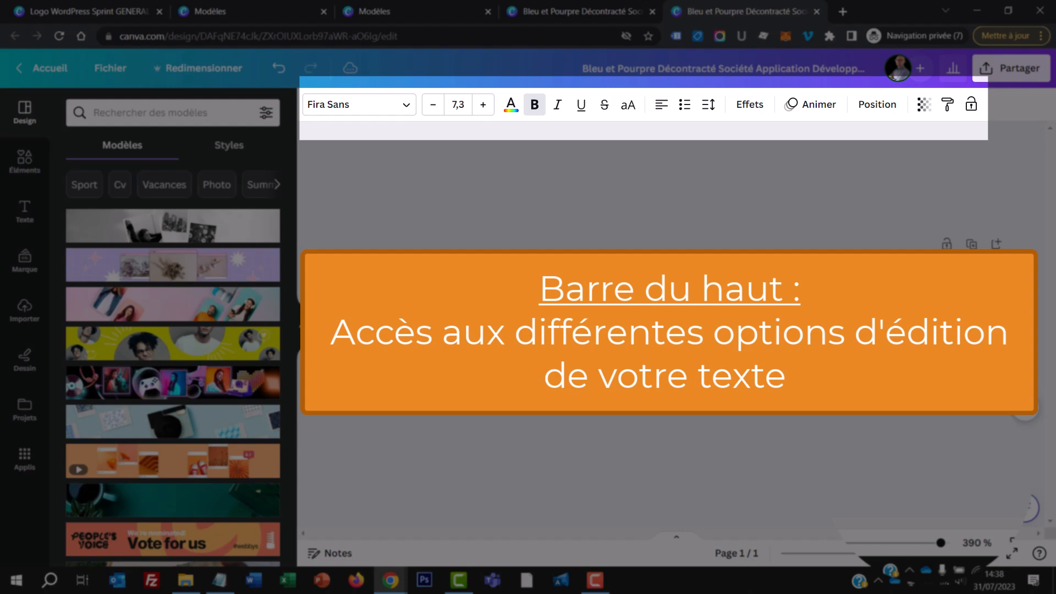
Step: Delete the blue and purple geometric symbol beside the text
left_click(407, 324)
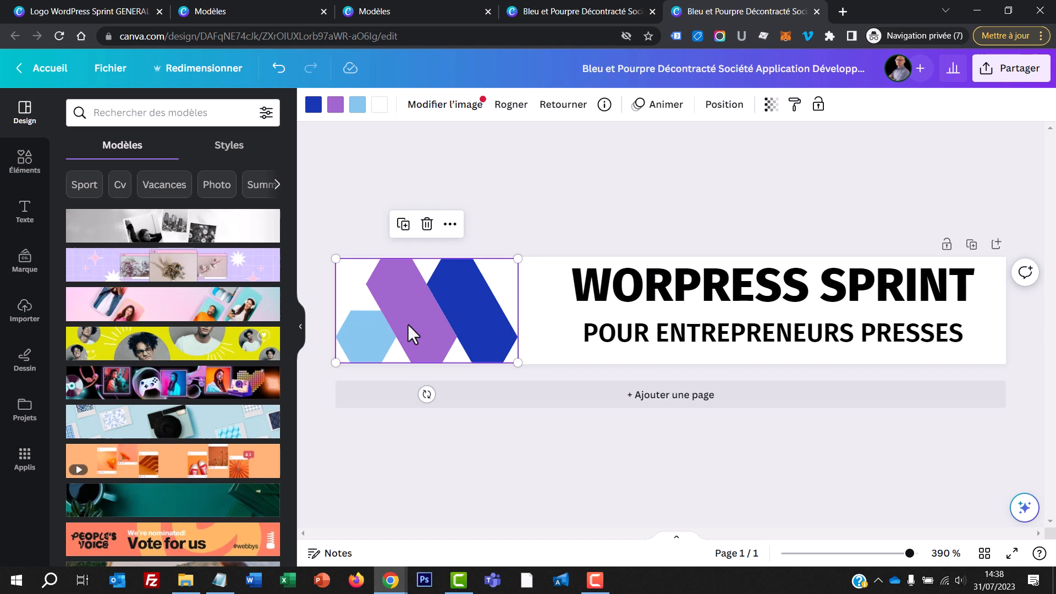
key("Delete")
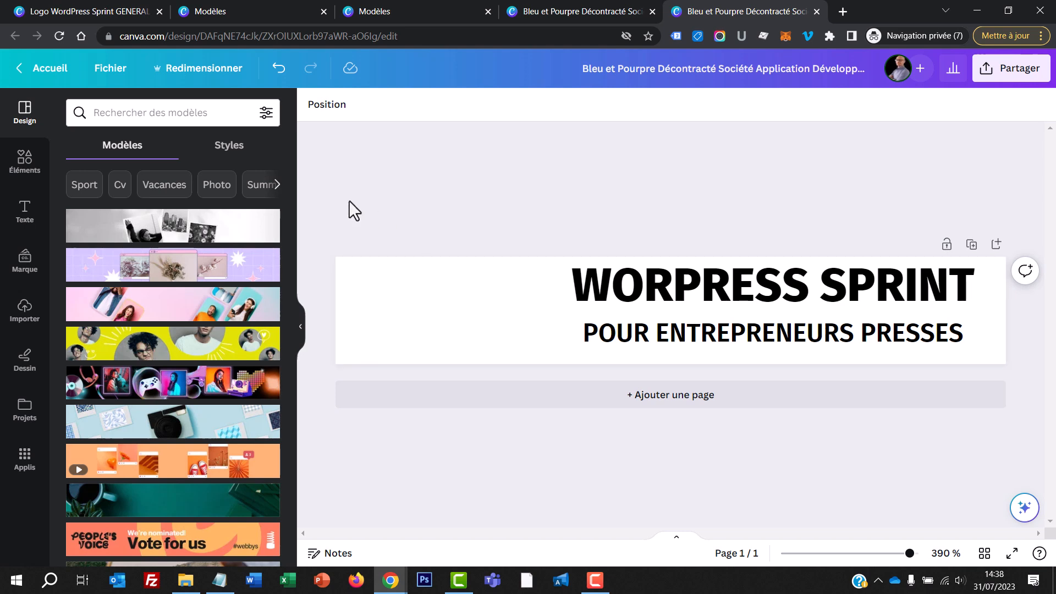
Step: Search the templates for "sprint"
left_click(192, 116)
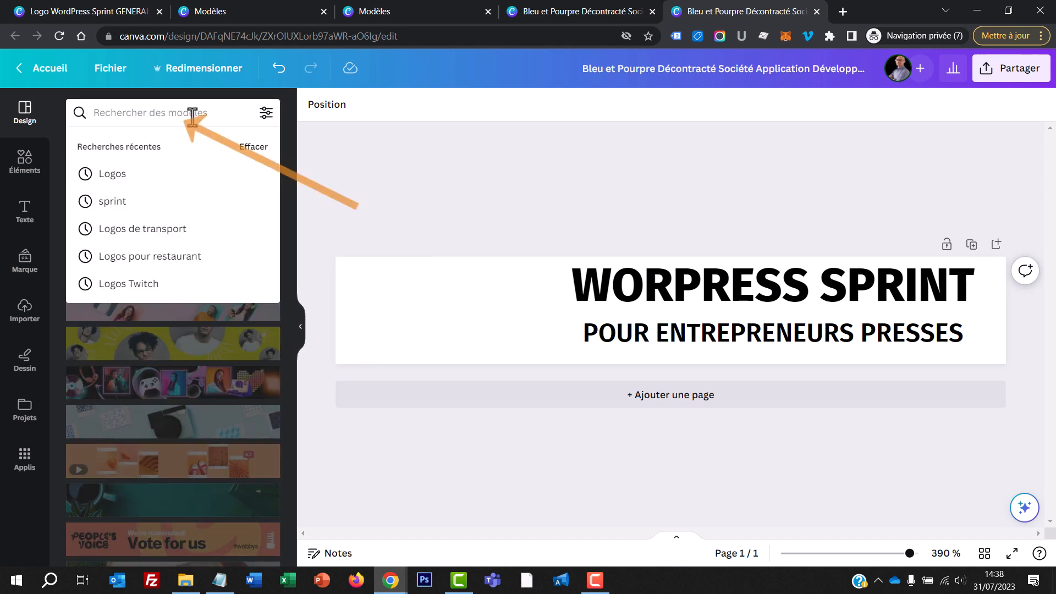
type("sprint")
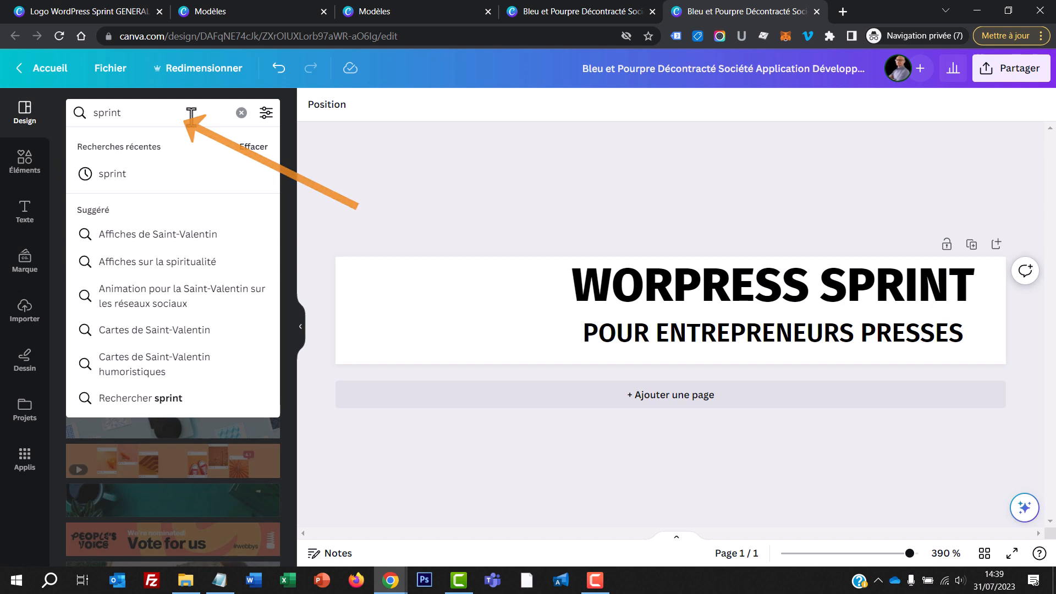
key("Return")
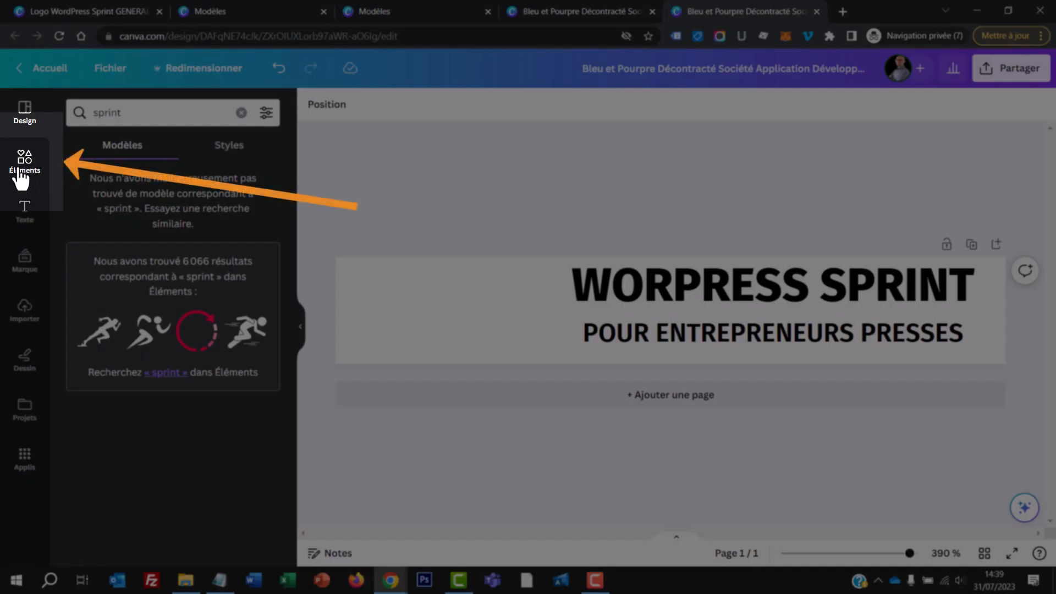
Step: Search the elements for "sprint", restrict the results to illustrations, and insert the stylized runner silhouette with a detached round head
left_click(26, 165)
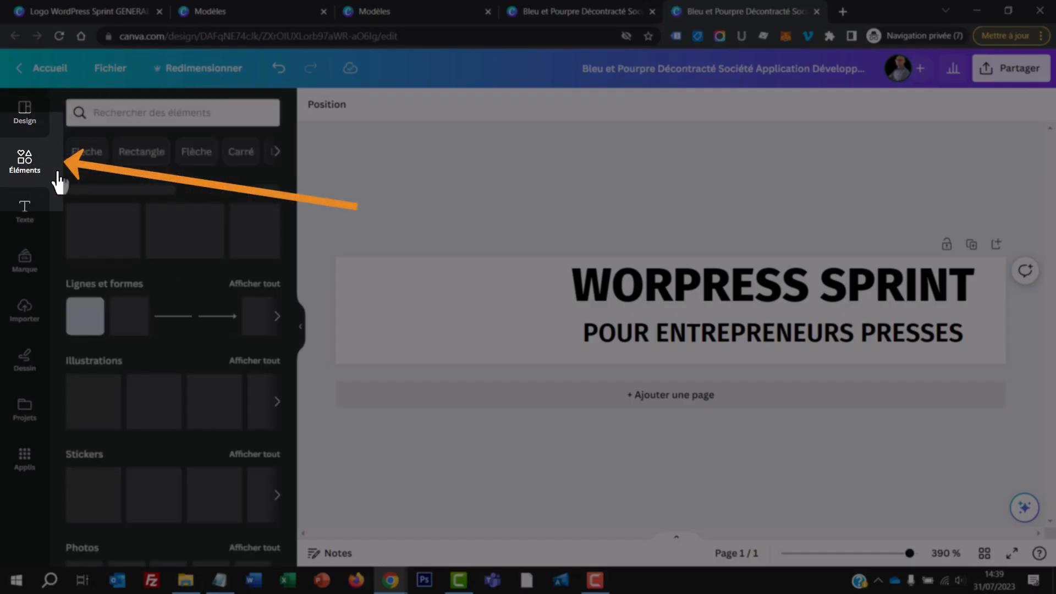
left_click(136, 116)
type("sprint")
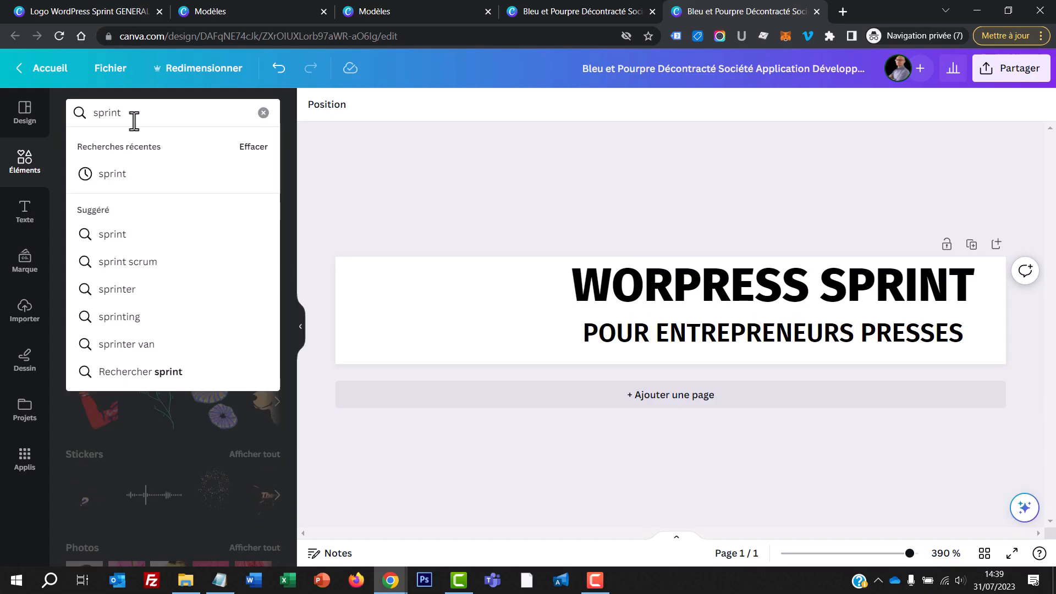
key("Return")
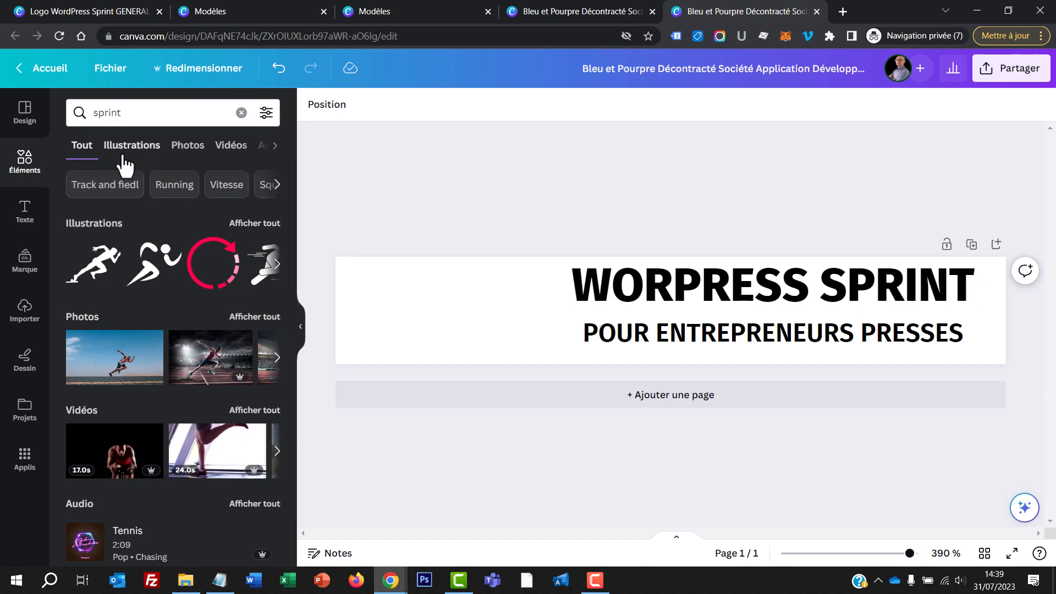
left_click(135, 148)
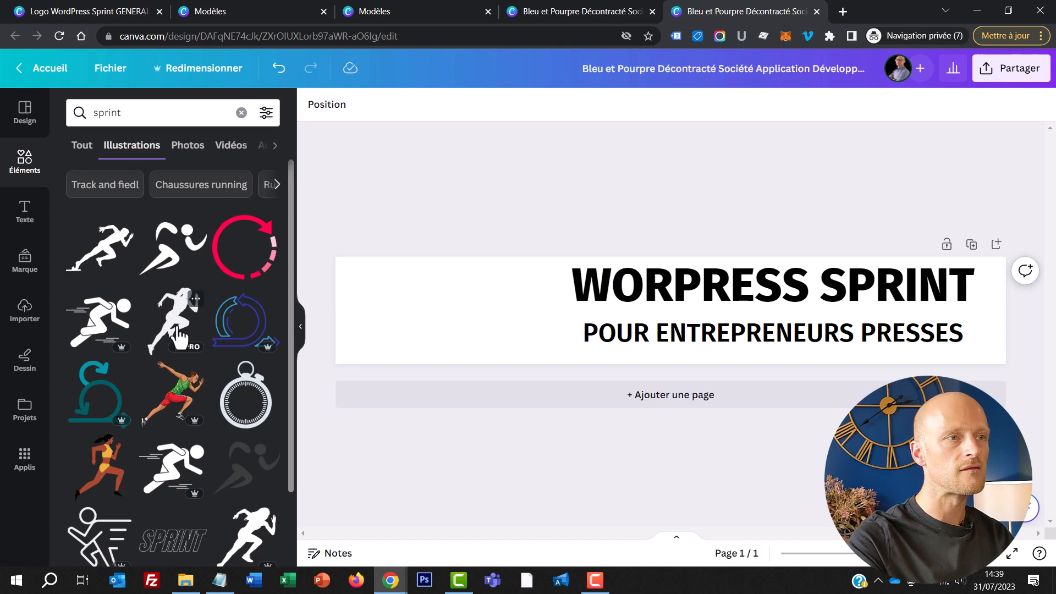
left_click(175, 250)
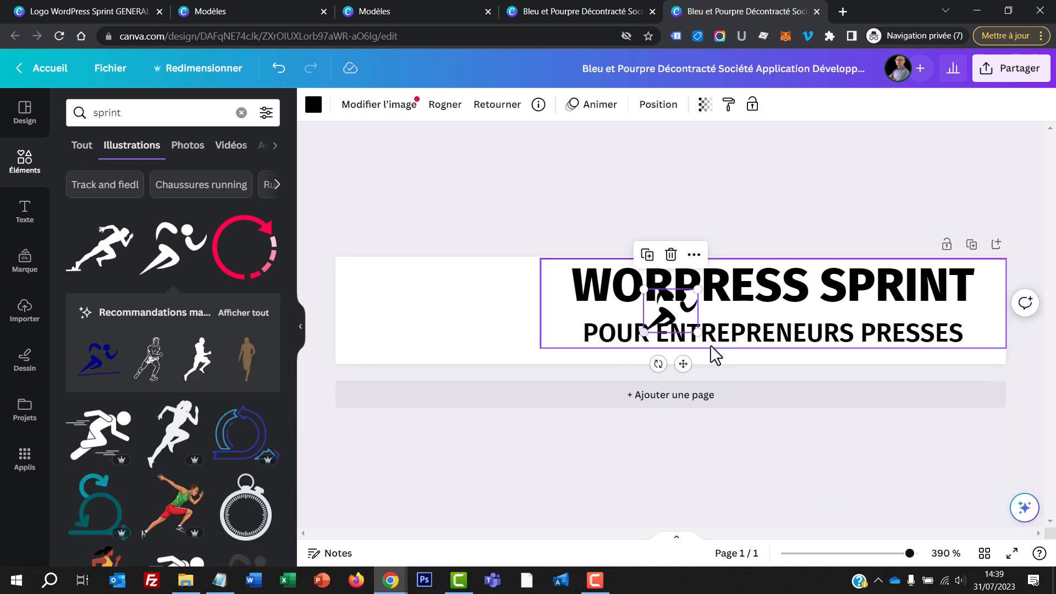
Step: Move the runner to the page's left edge and enlarge it to fill most of the page height
left_click_drag(666, 319, 359, 312)
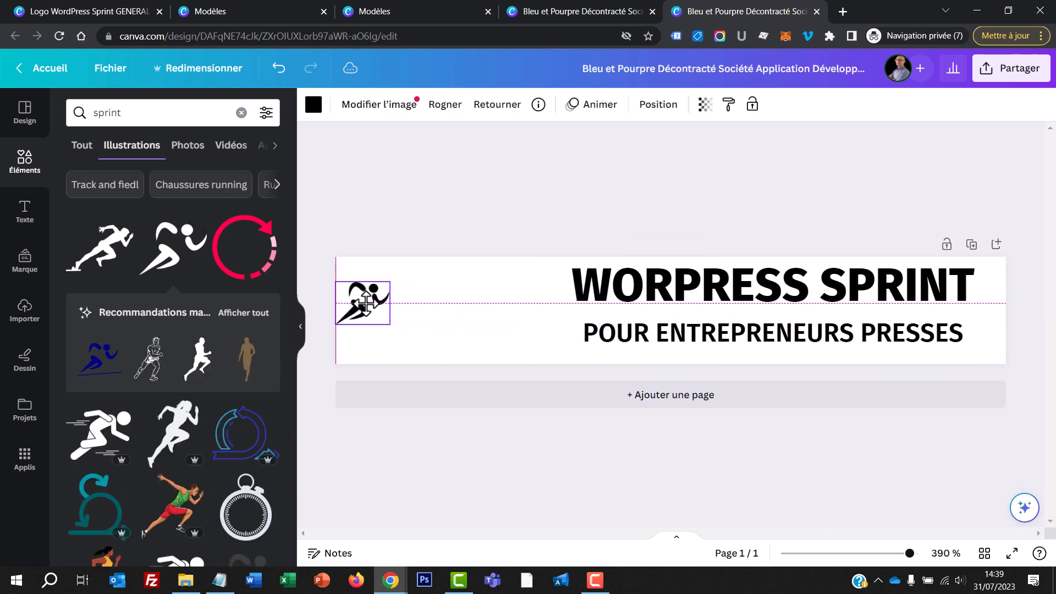
left_click_drag(403, 282, 431, 266)
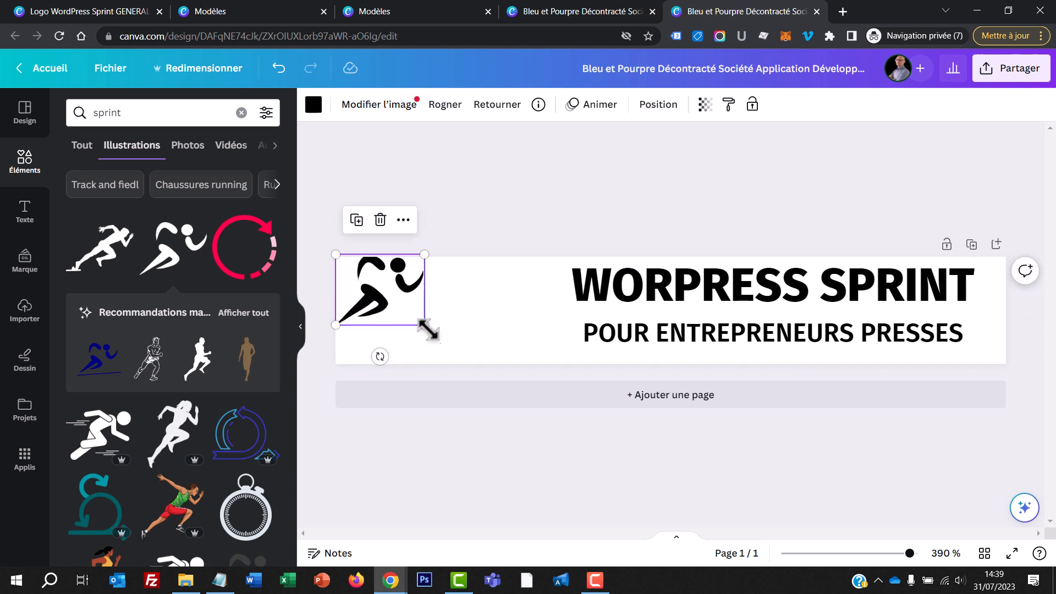
left_click_drag(427, 323, 404, 327)
Step: Move the text block left and slightly down to centre it vertically, and shift the runner right, close beside it
left_click(659, 287)
left_click_drag(660, 287, 613, 292)
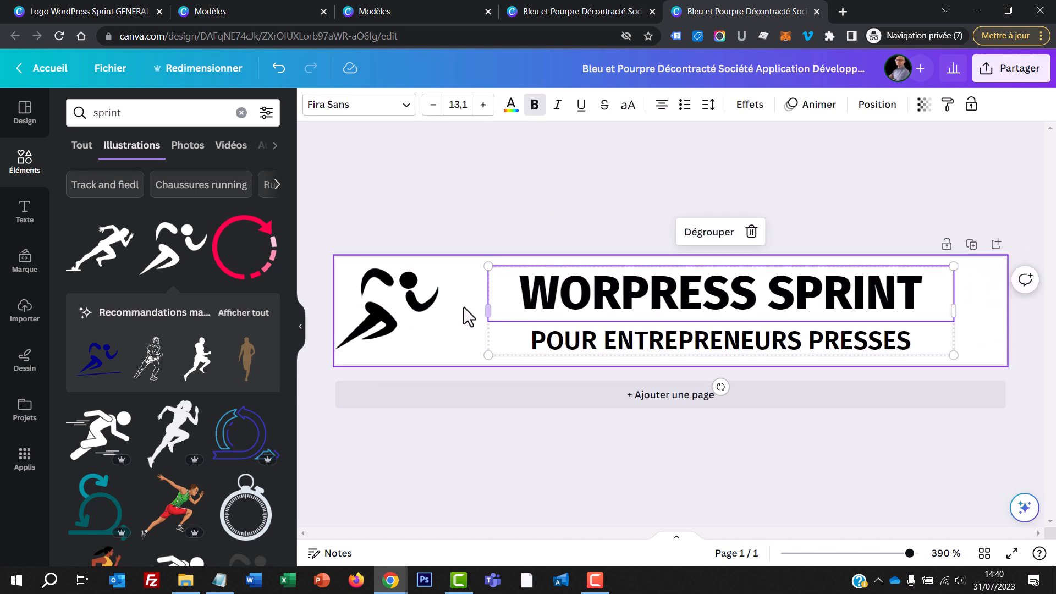
left_click(389, 305)
left_click_drag(388, 305, 444, 306)
left_click(387, 198)
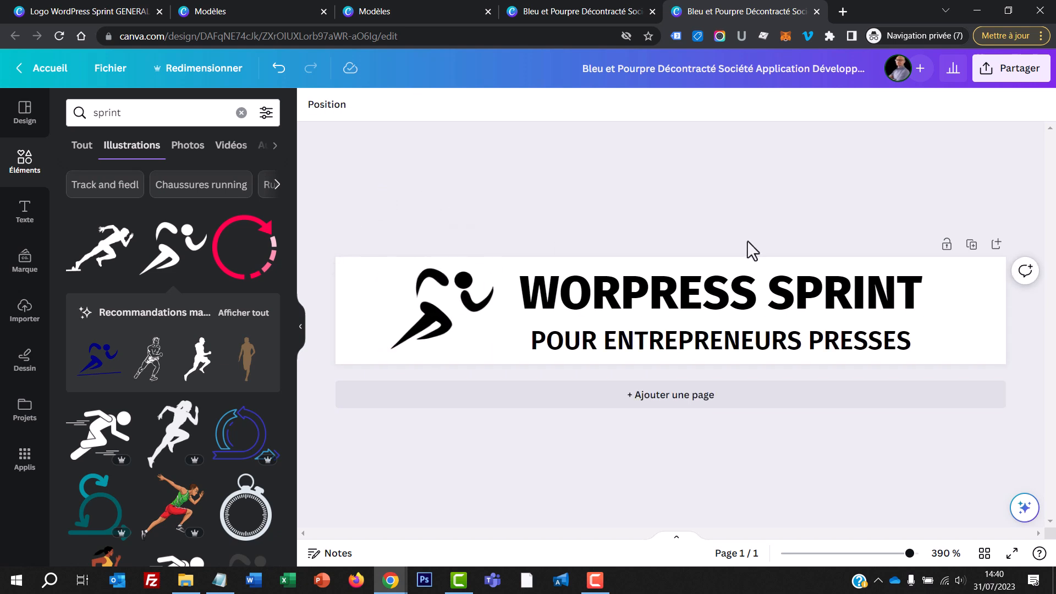
Step: Move the runner back to the page's left margin and shift the text block left to sit close beside it
left_click(434, 314)
left_click_drag(435, 313, 391, 313)
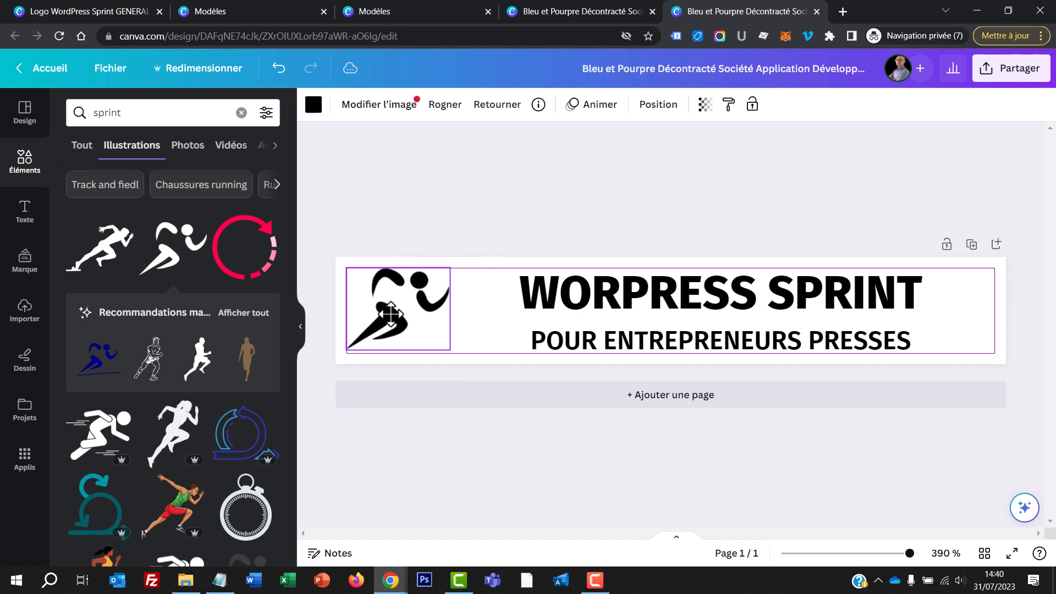
left_click_drag(676, 318, 648, 309)
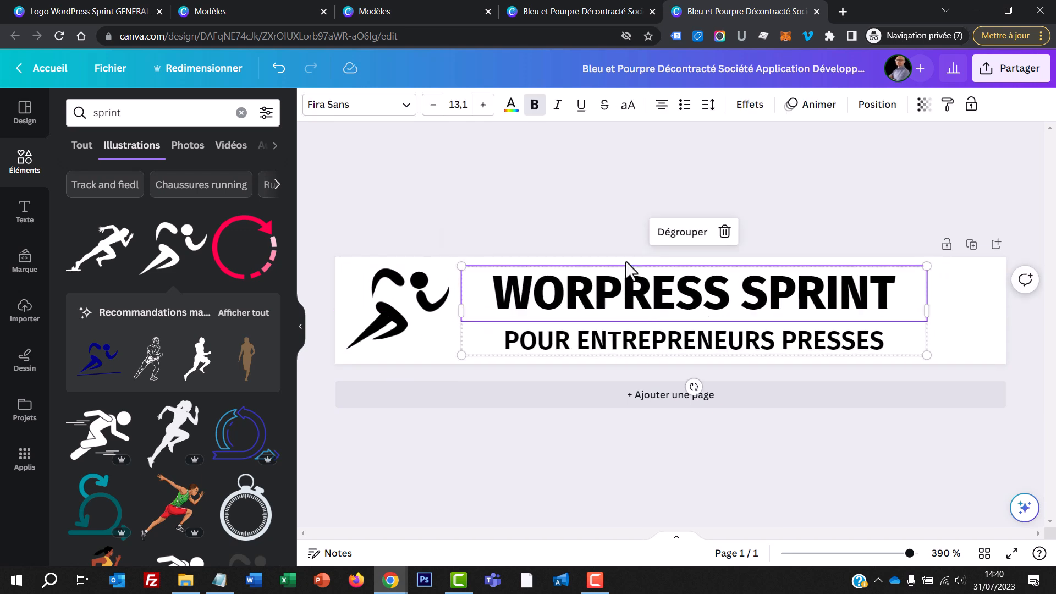
left_click(574, 218)
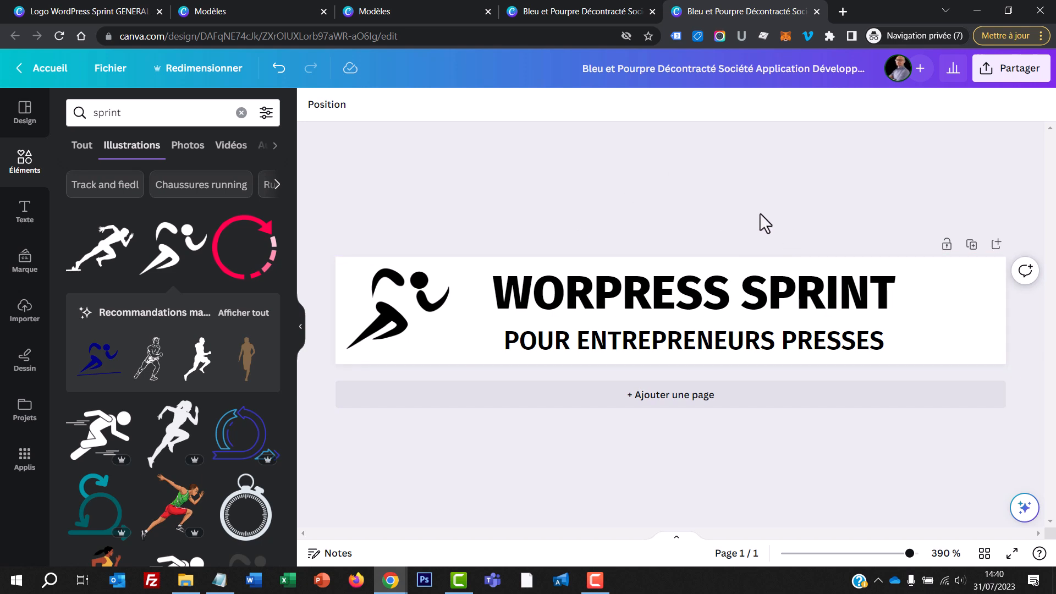
left_click_drag(631, 313, 625, 304)
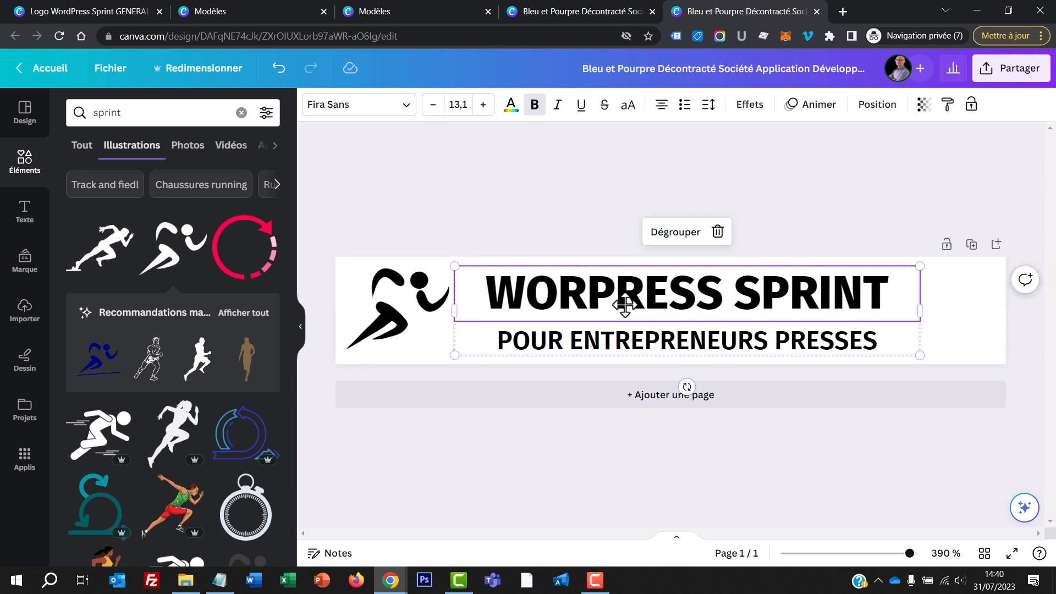
left_click(571, 220)
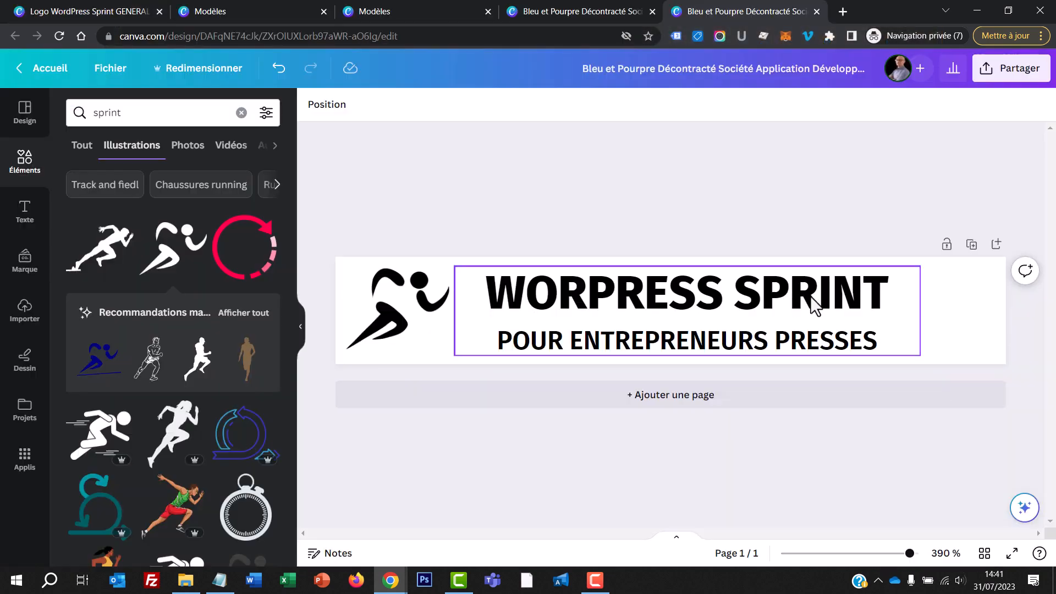
Step: Colour the word SPRINT in the title red with the code #E30011
left_click(811, 304)
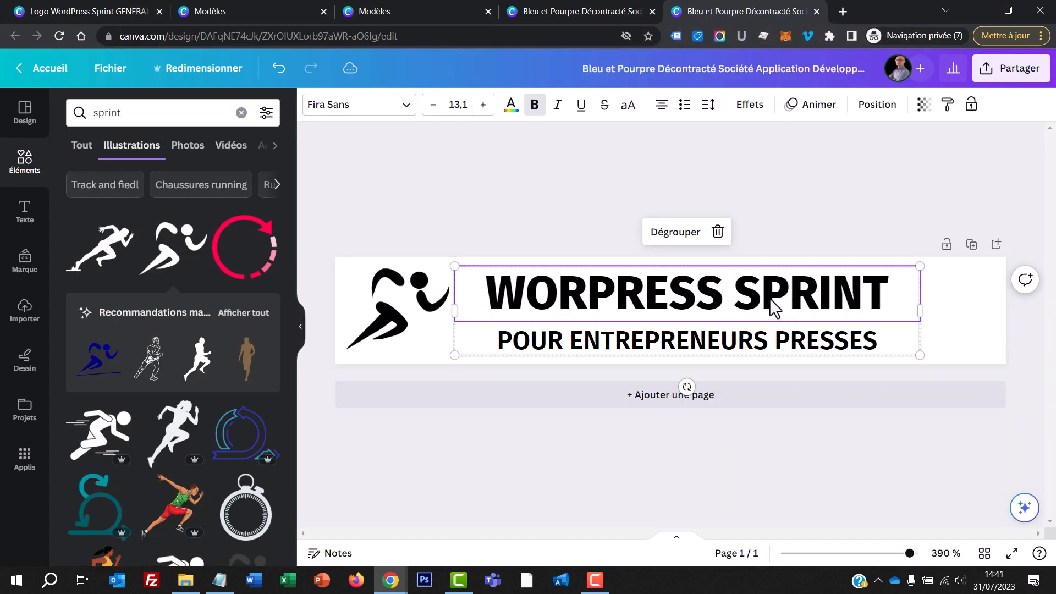
double_click(812, 303)
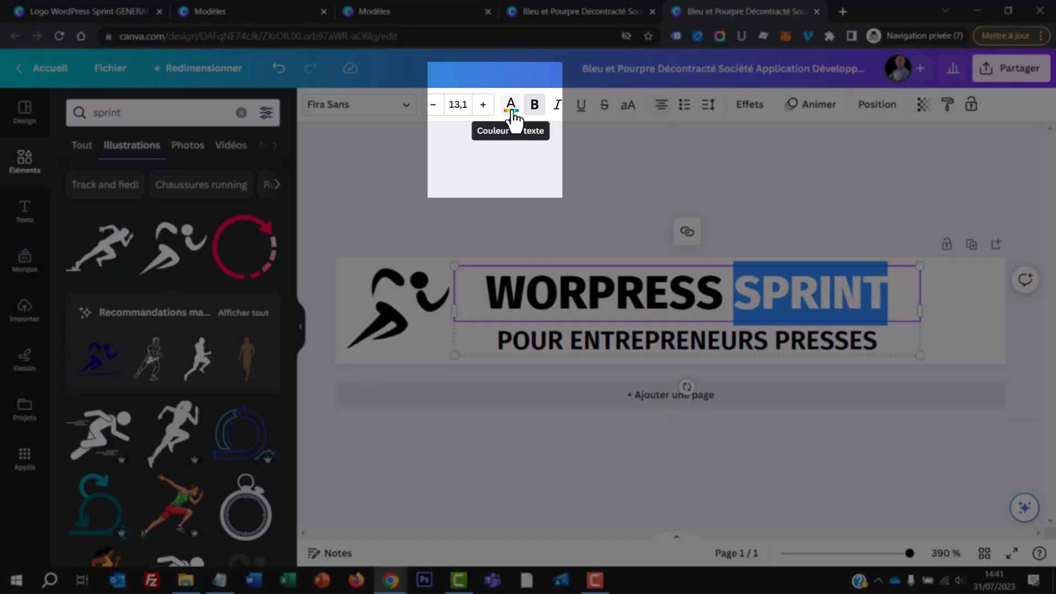
left_click(511, 107)
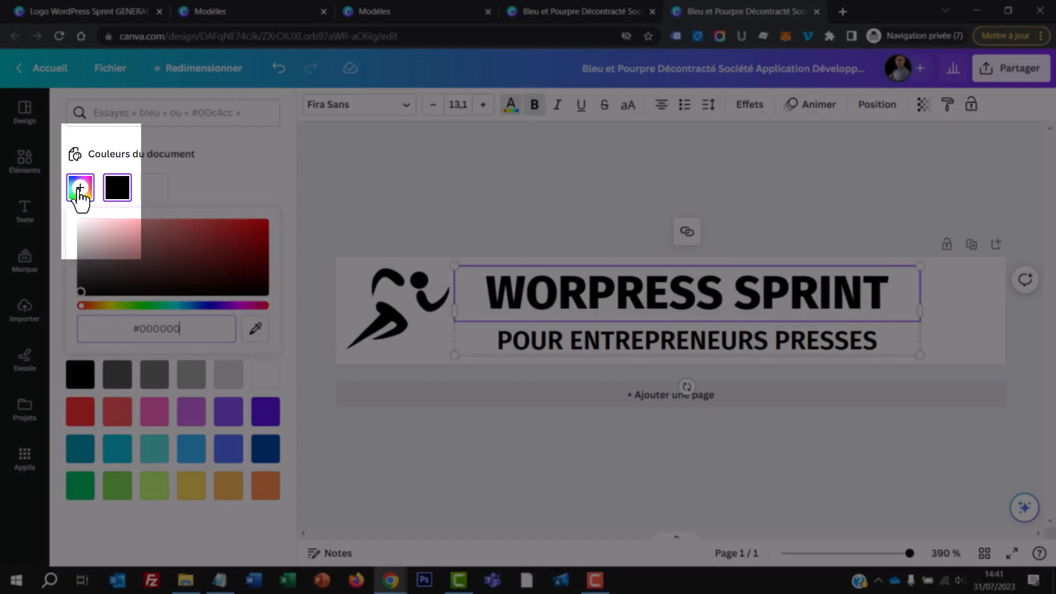
left_click(80, 188)
right_click(160, 330)
left_click(195, 147)
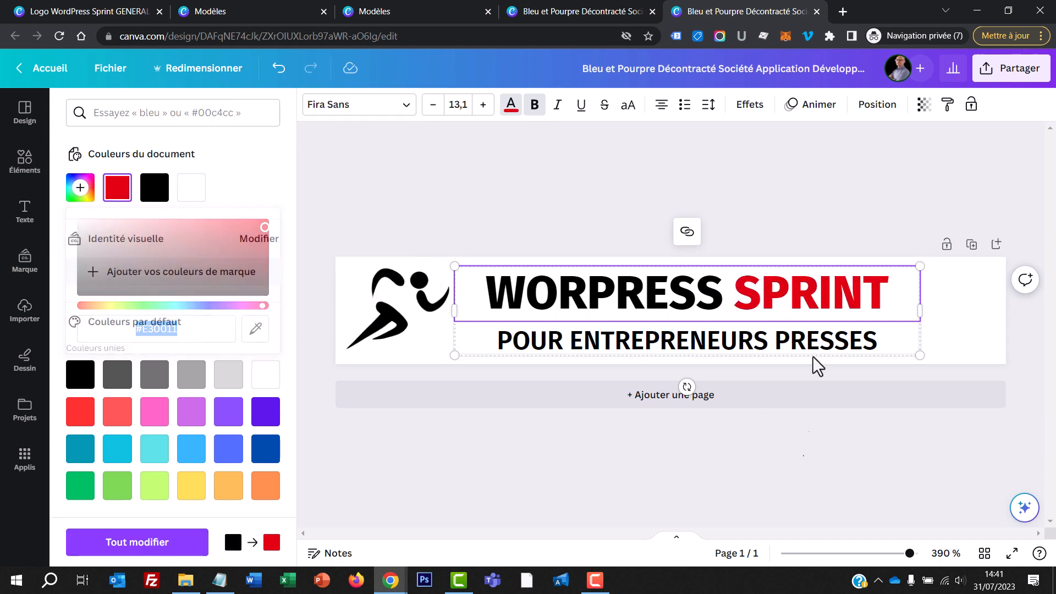
left_click(802, 299)
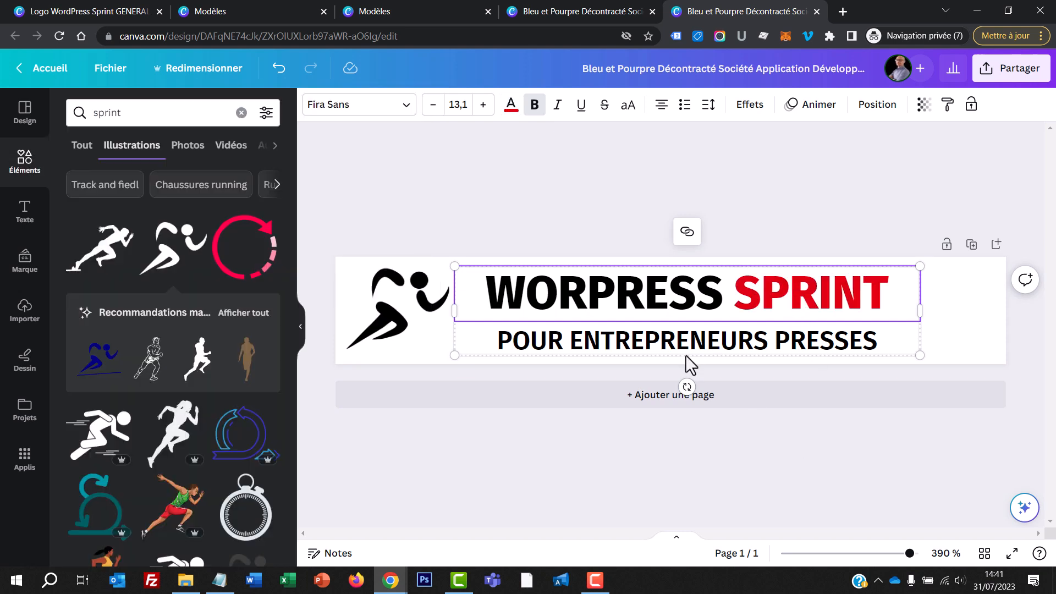
Step: Copy the colour code #FF914D from the Notepad note and apply it to the word SPRINT in the title
left_click(220, 590)
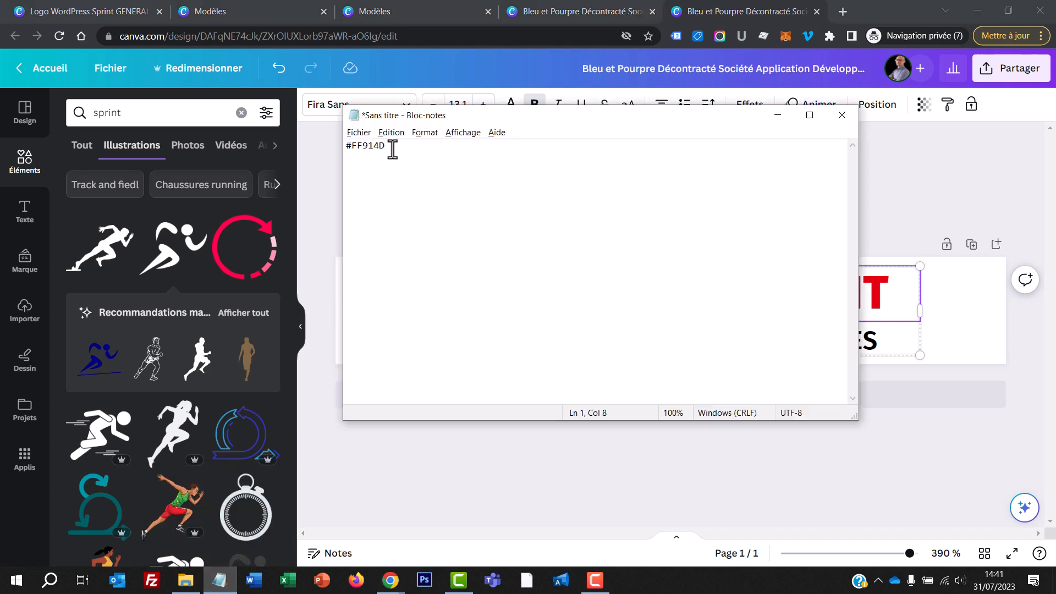
left_click_drag(393, 146, 311, 150)
key("ctrl+c")
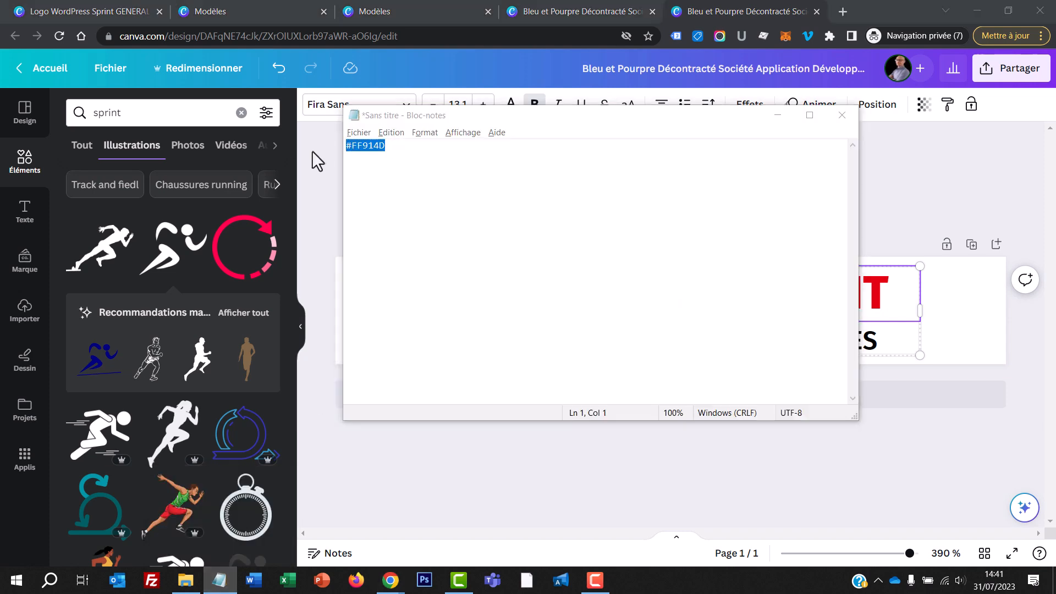
left_click(865, 299)
double_click(818, 296)
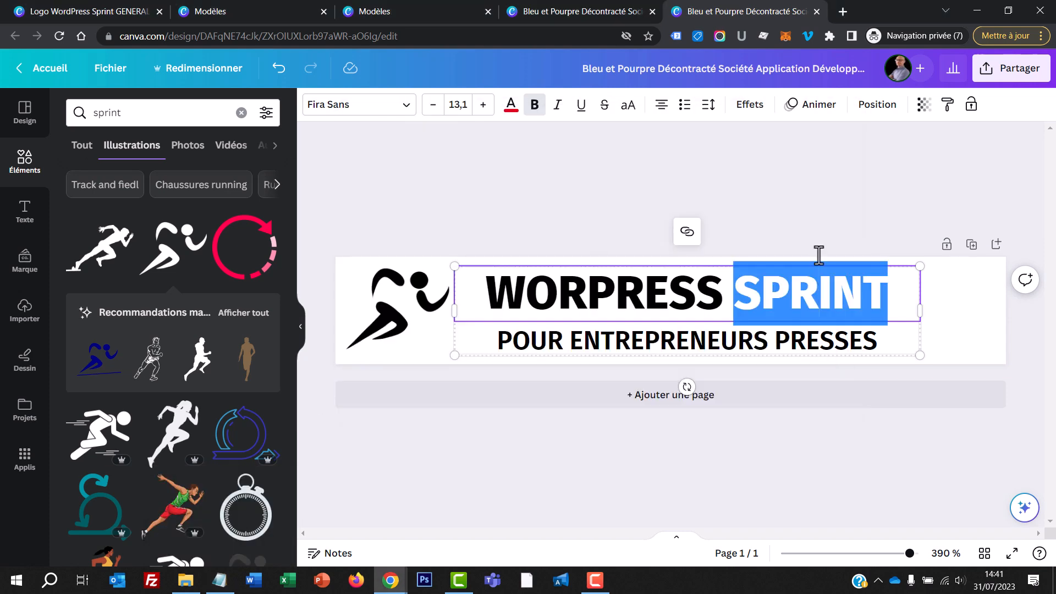
left_click(511, 107)
left_click(80, 190)
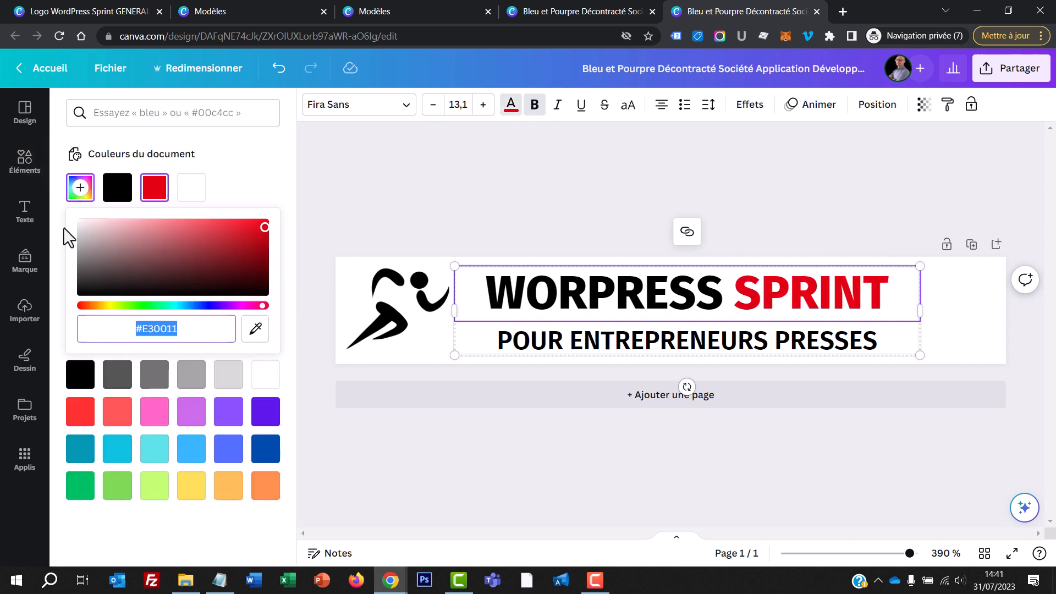
key("ctrl+v")
left_click(437, 207)
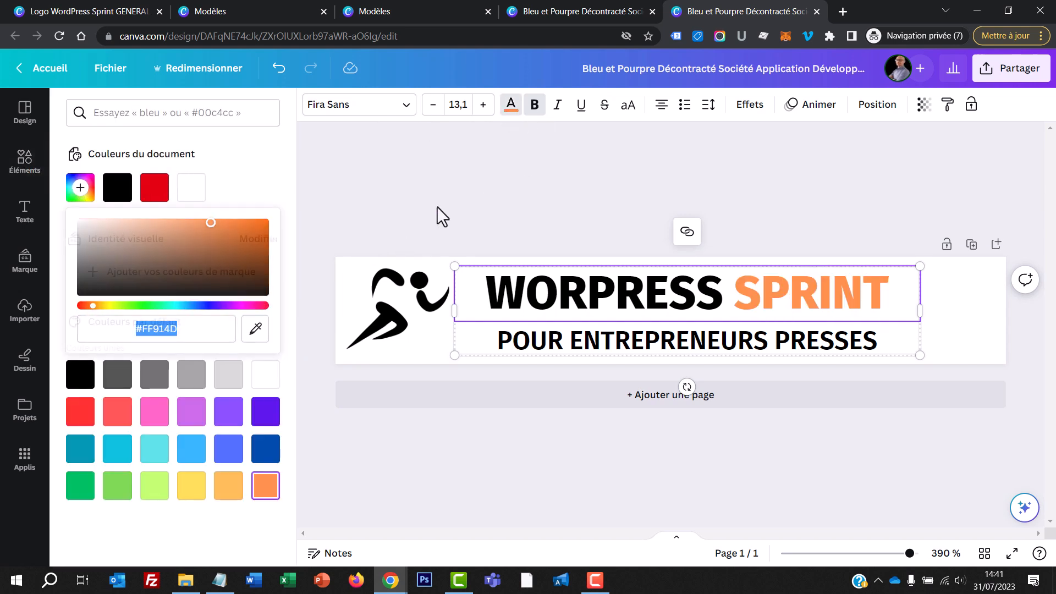
Step: Recolour the runner illustration with the orange already used for the word SPRINT
left_click(420, 312)
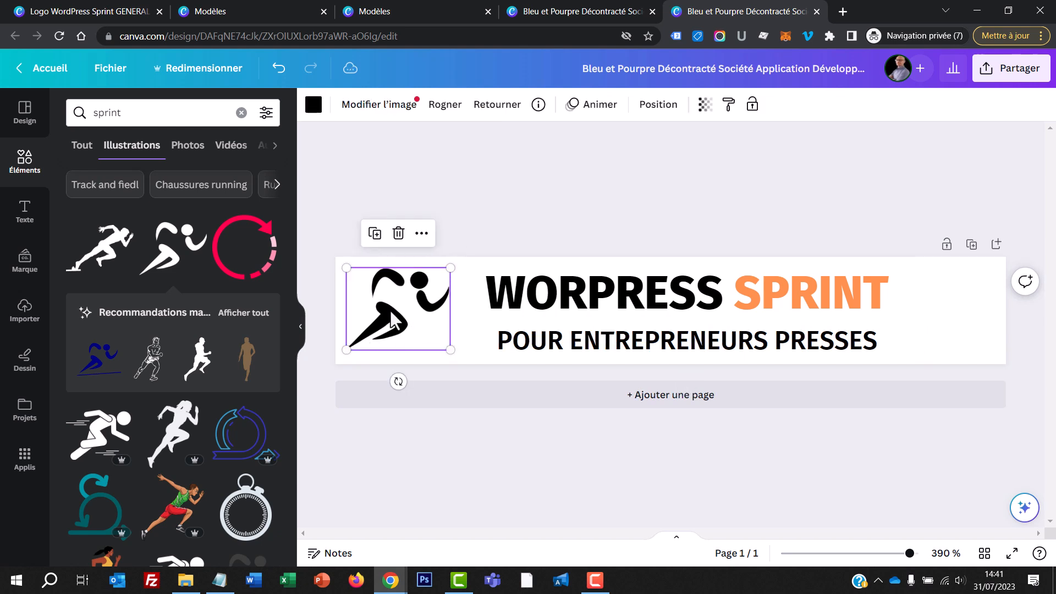
left_click(314, 106)
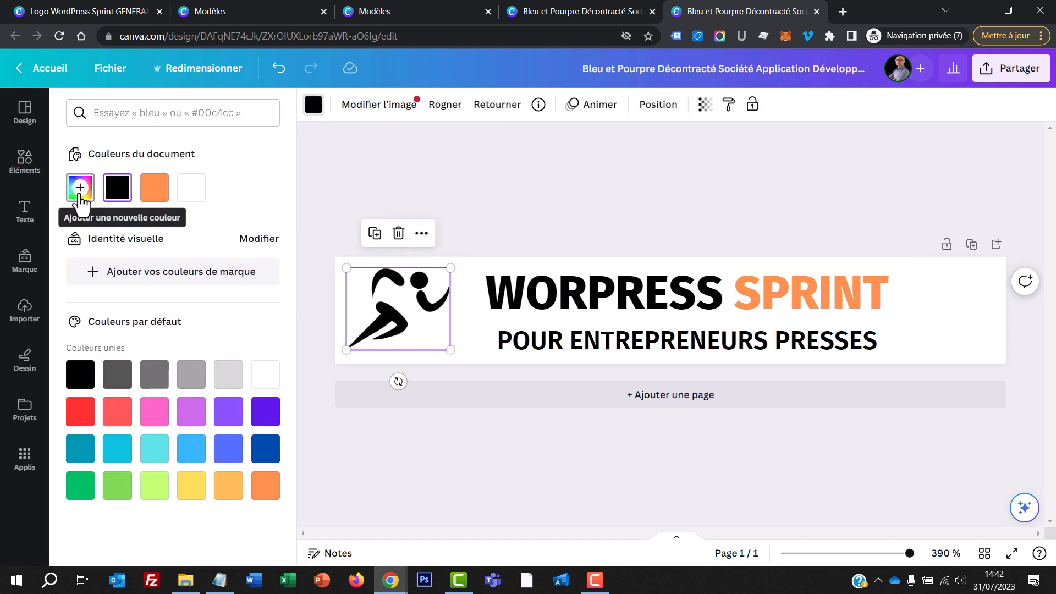
left_click(153, 193)
left_click(567, 203)
Step: Remove the bold formatting from the tagline POUR ENTREPRENEURS PRESSES
left_click(676, 342)
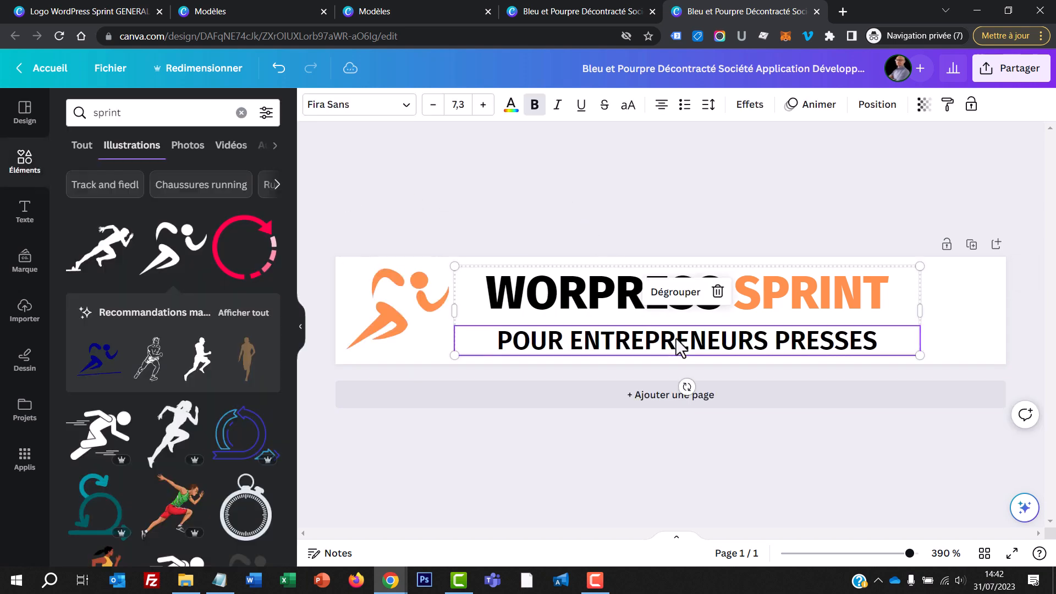
double_click(676, 340)
left_click(531, 106)
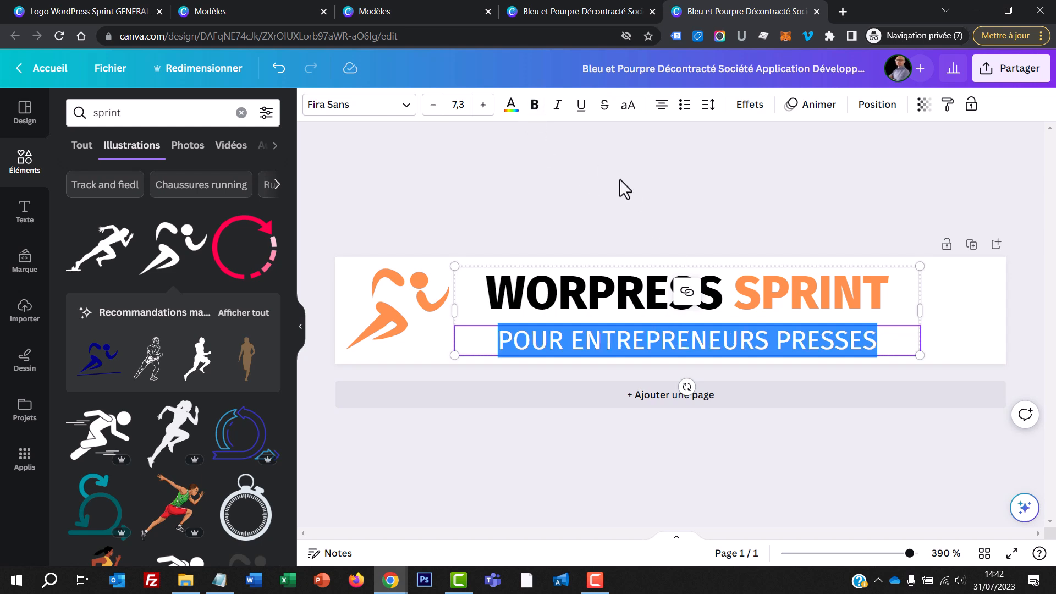
left_click(619, 188)
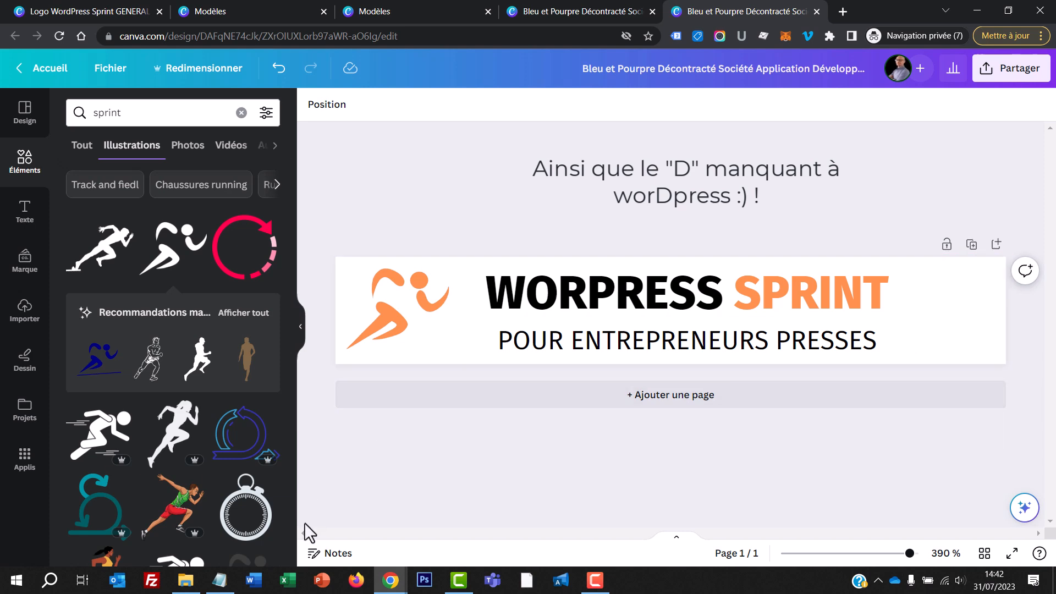
Step: Try the Literata font on the logo title
key("alt+Tab")
key("alt+Tab")
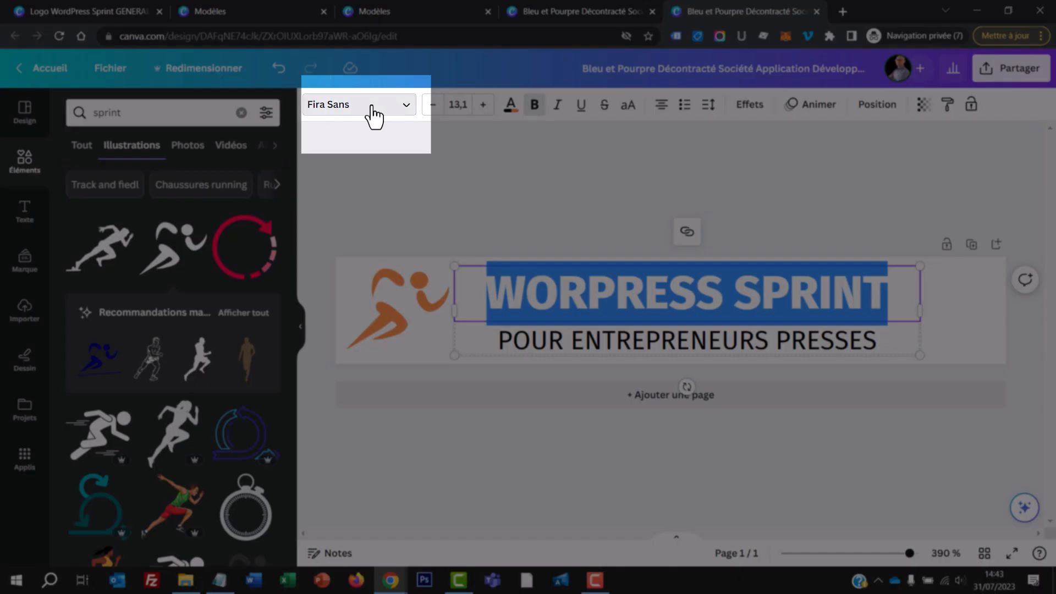
left_click(374, 113)
left_click(165, 147)
type("Literata")
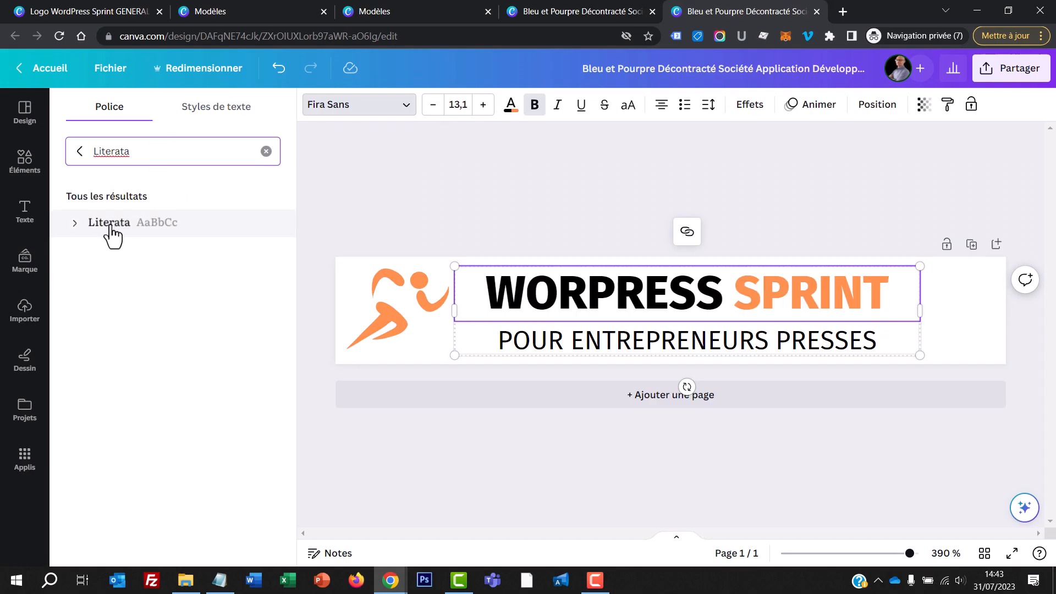
left_click(113, 223)
left_click(633, 310)
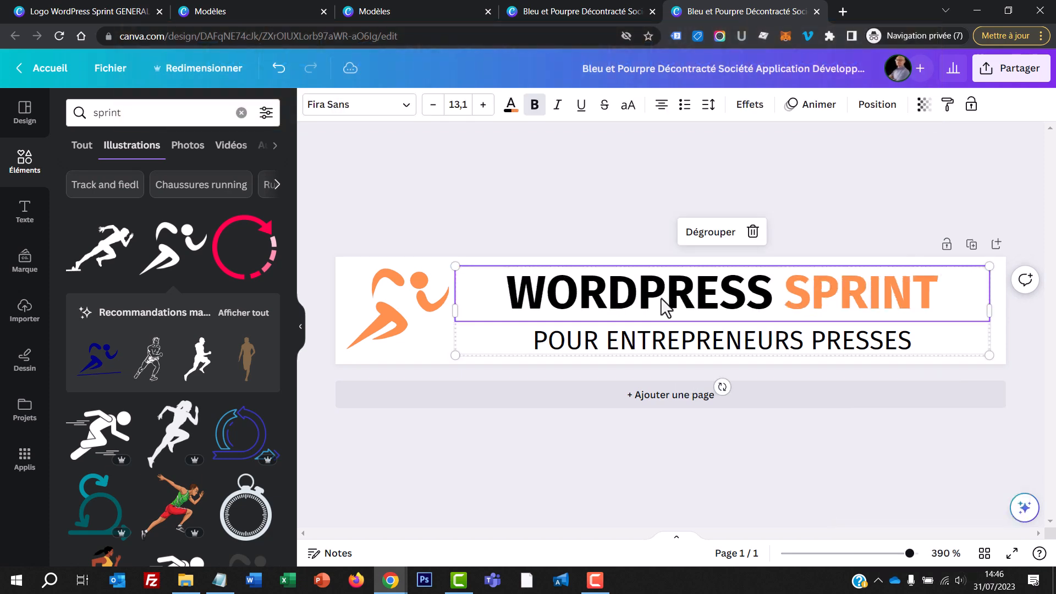
left_click_drag(665, 306, 619, 299)
left_click(633, 191)
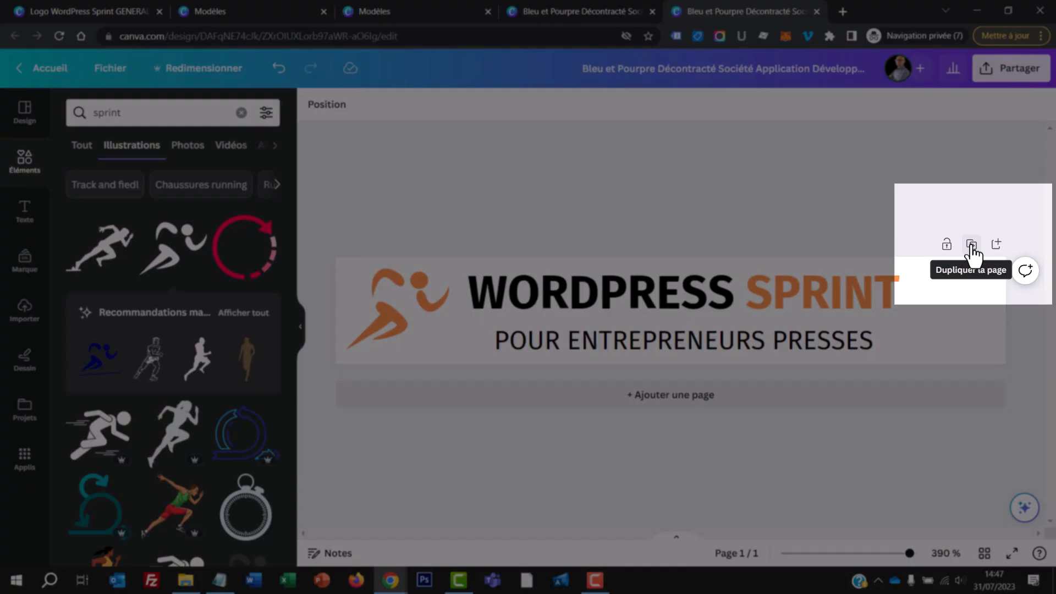
Step: Duplicate the logo page twice to have three copies of the logo
left_click(971, 246)
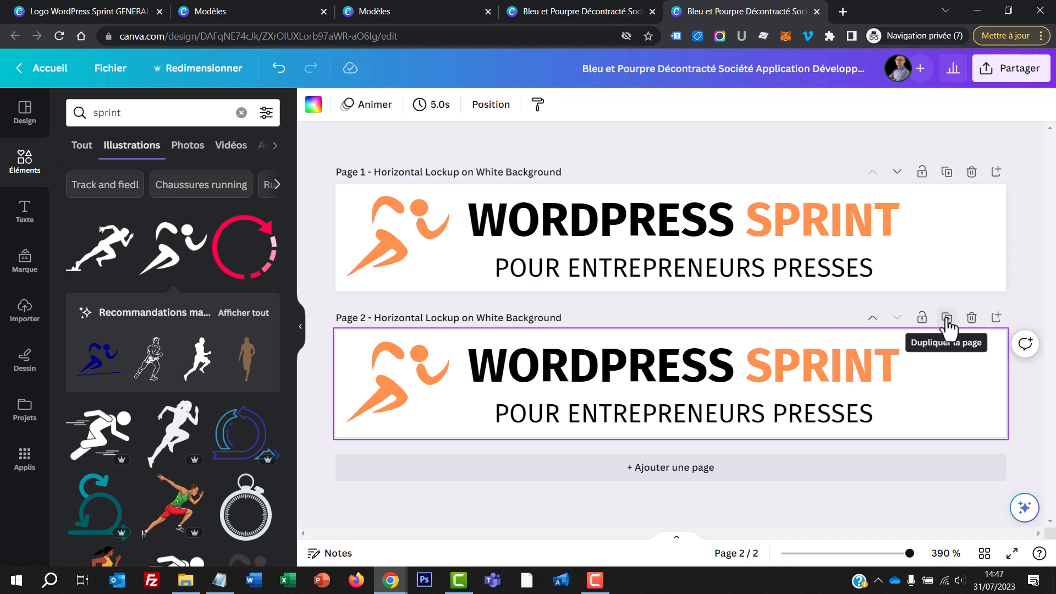
left_click(947, 317)
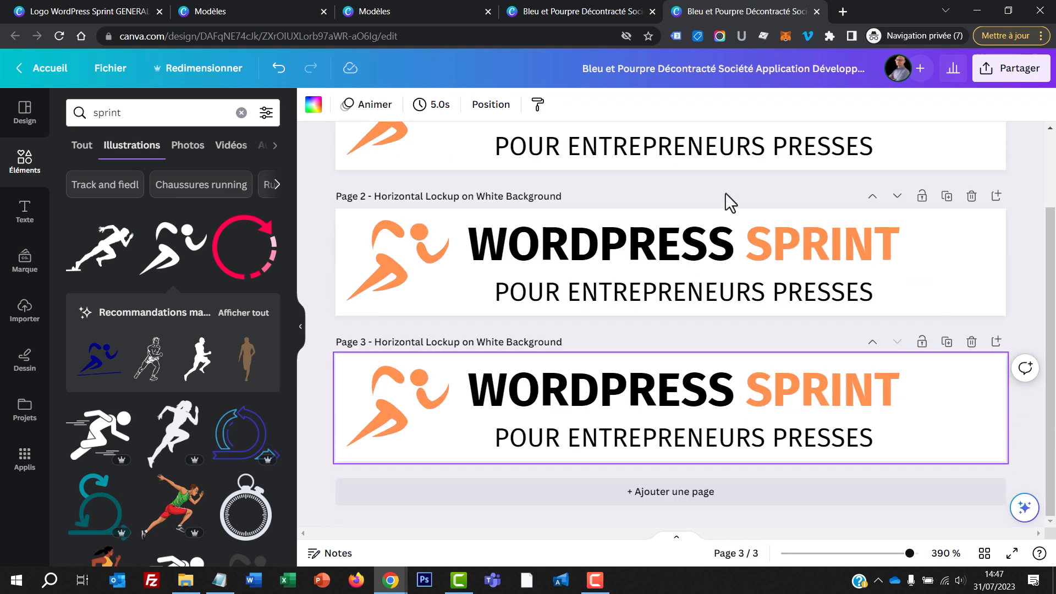
Step: Make the runner and the entire title WORDPRESS SPRINT black on page 2
left_click(395, 272)
left_click(313, 106)
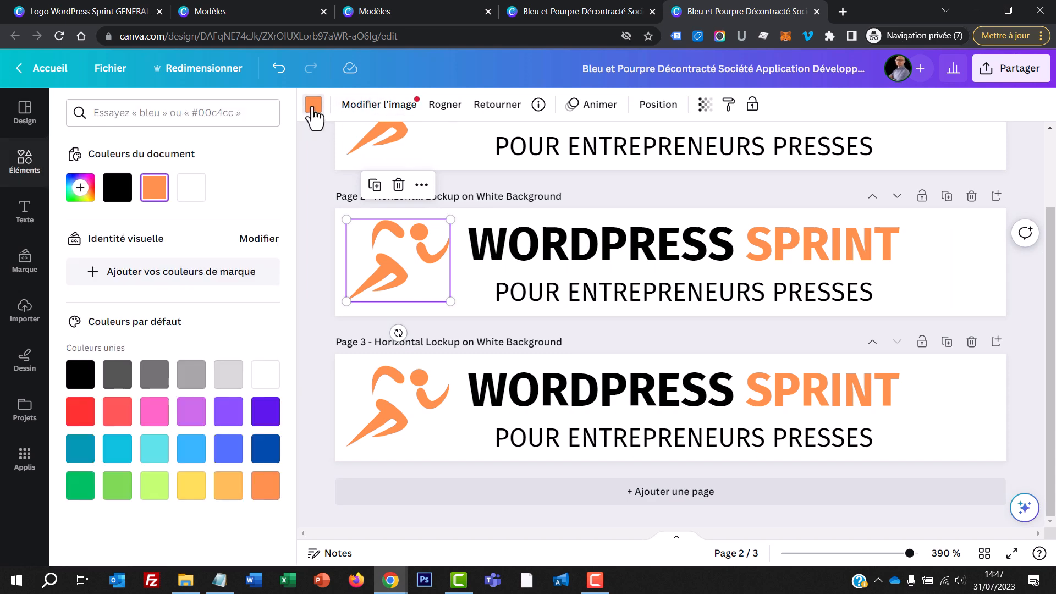
left_click(117, 187)
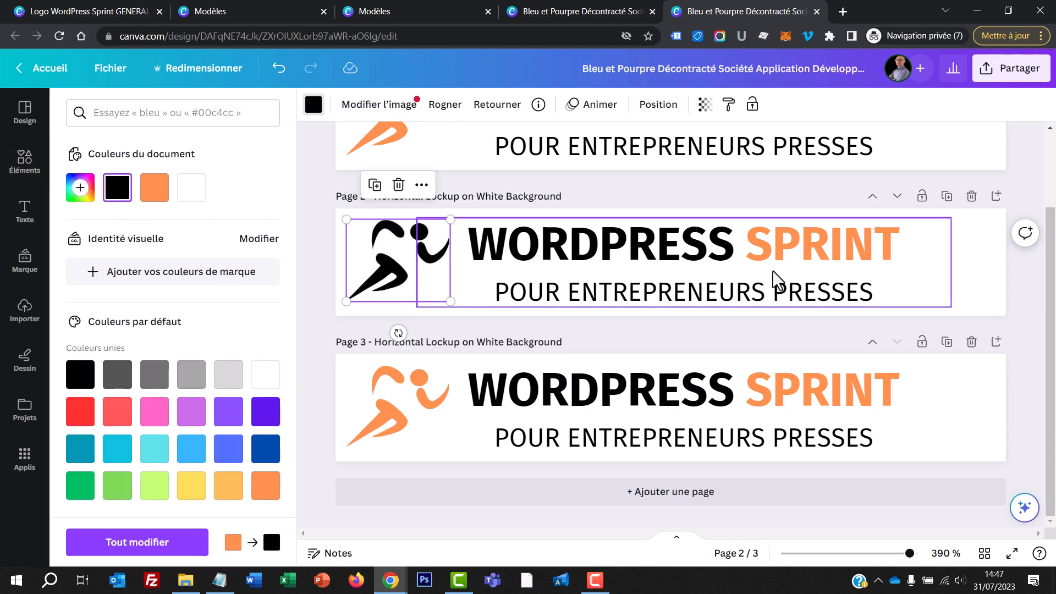
double_click(806, 254)
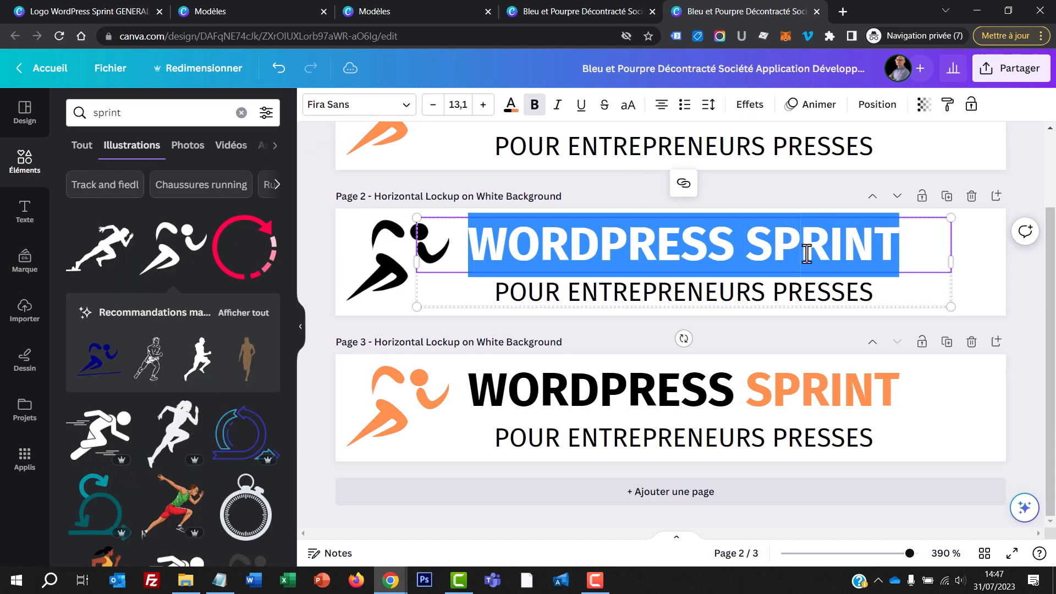
left_click(509, 107)
left_click(118, 188)
left_click(912, 273)
Step: Make the runner, the title and the tagline white on page 3
double_click(392, 404)
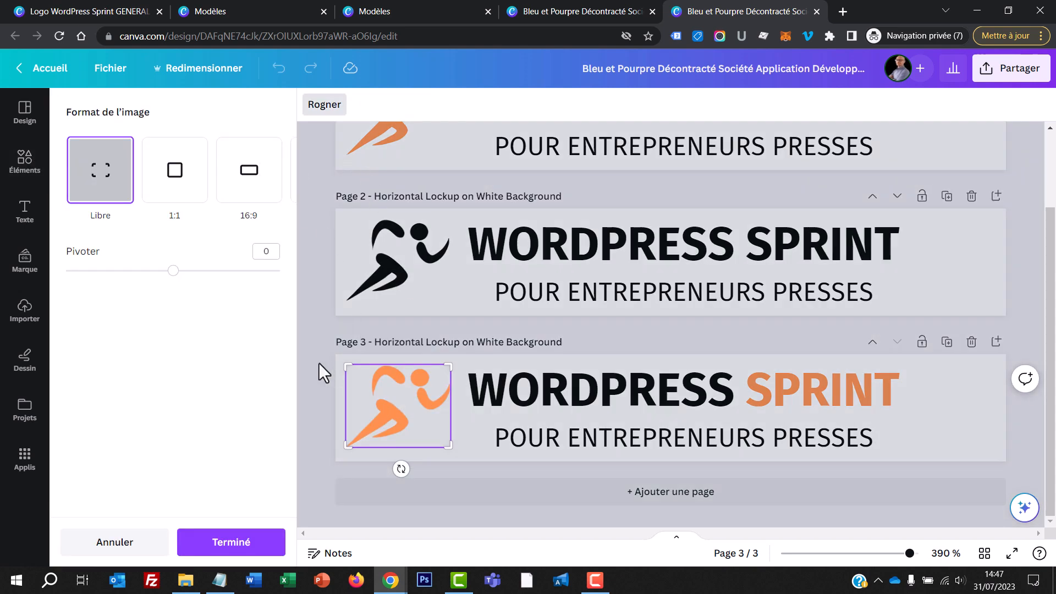
left_click(322, 364)
left_click(313, 104)
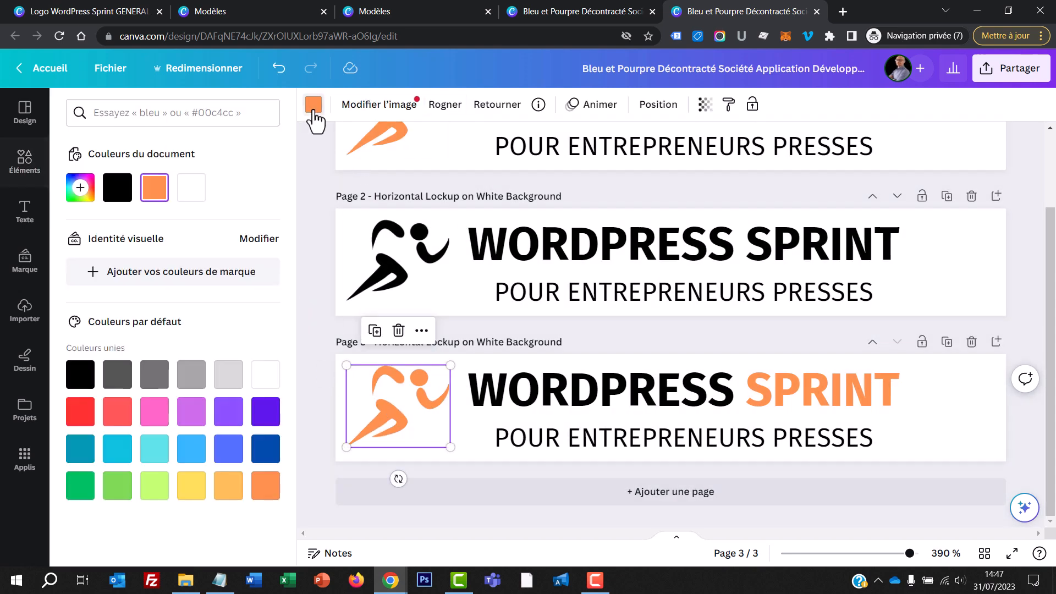
left_click(265, 374)
left_click(564, 400)
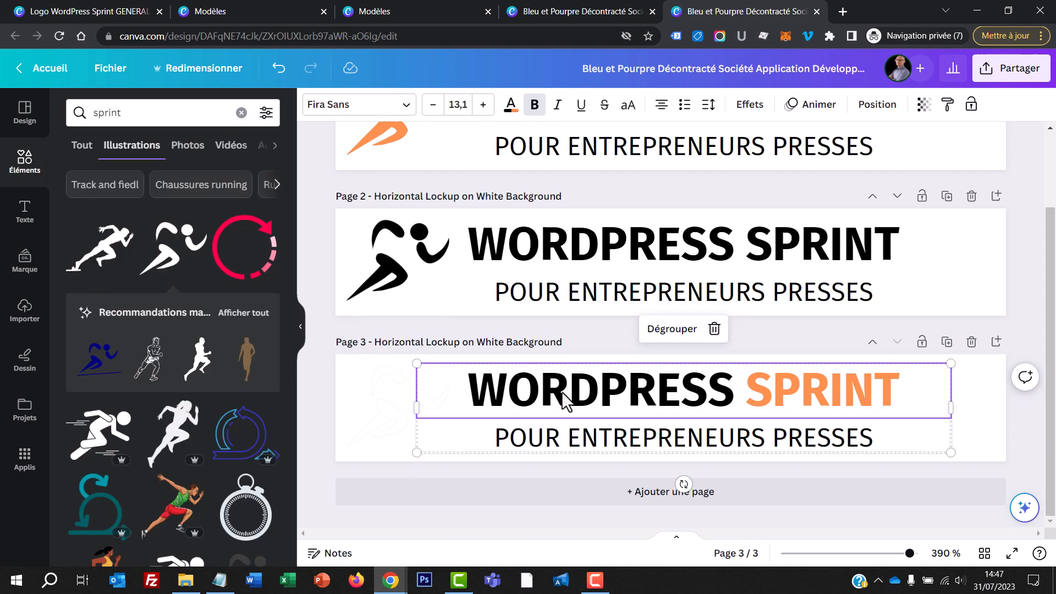
left_click(510, 104)
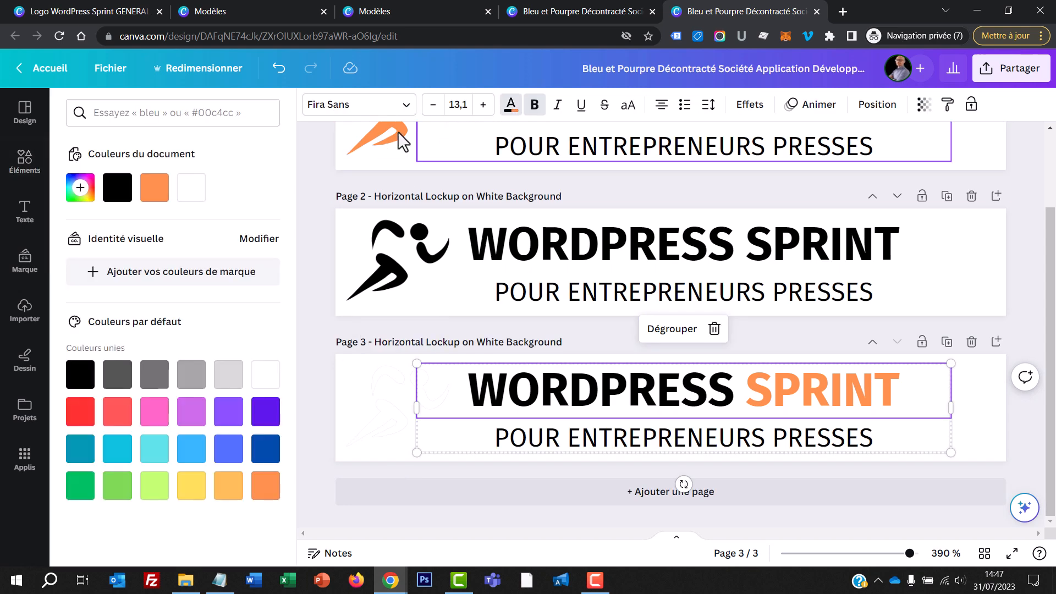
left_click(190, 202)
left_click(537, 447)
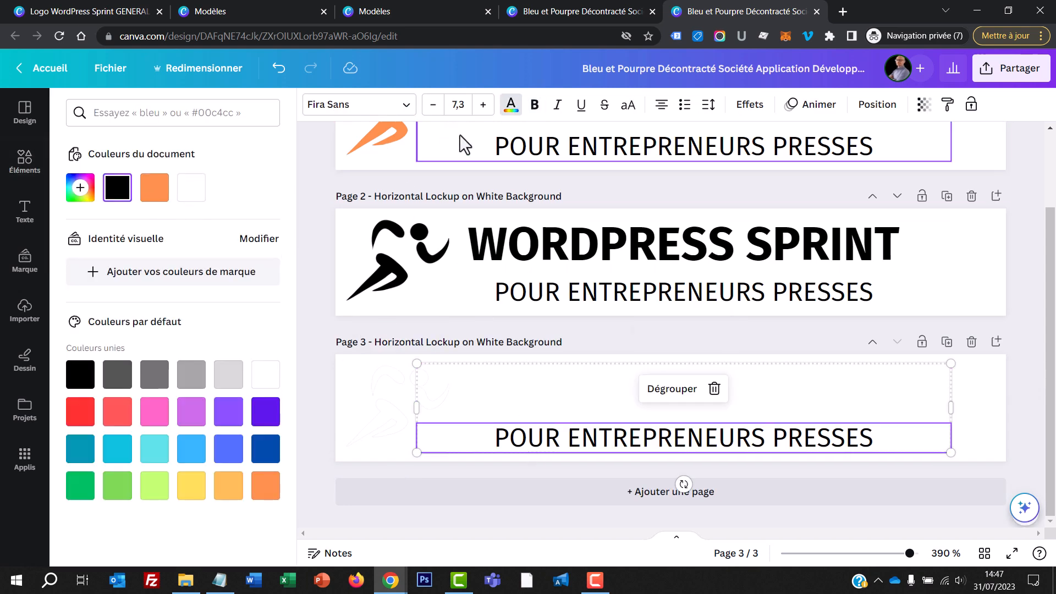
left_click(195, 193)
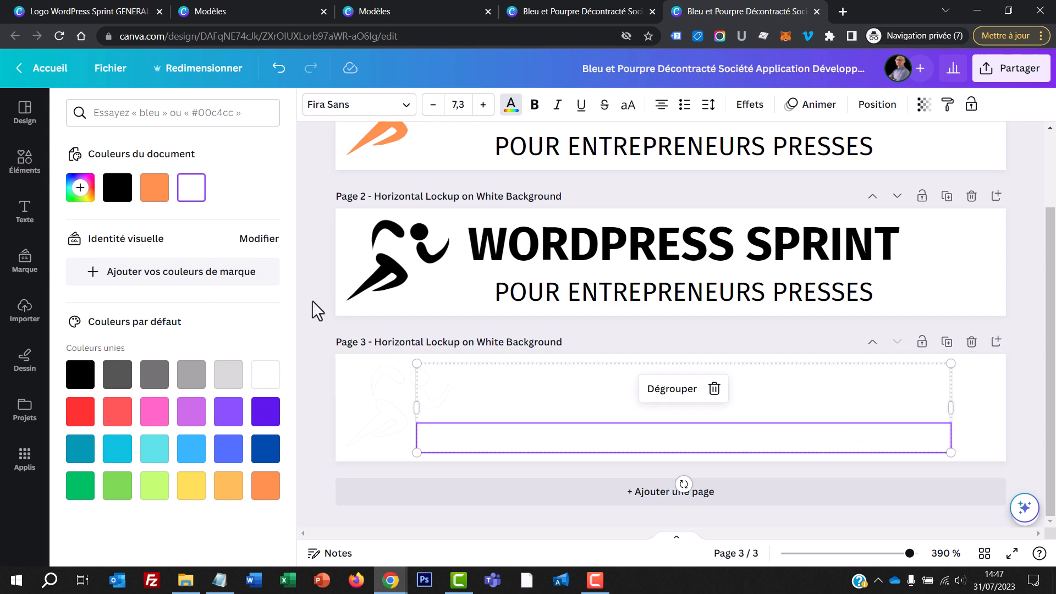
left_click(314, 300)
Step: Set the background of page 3 to black behind the white logo
left_click(1016, 400)
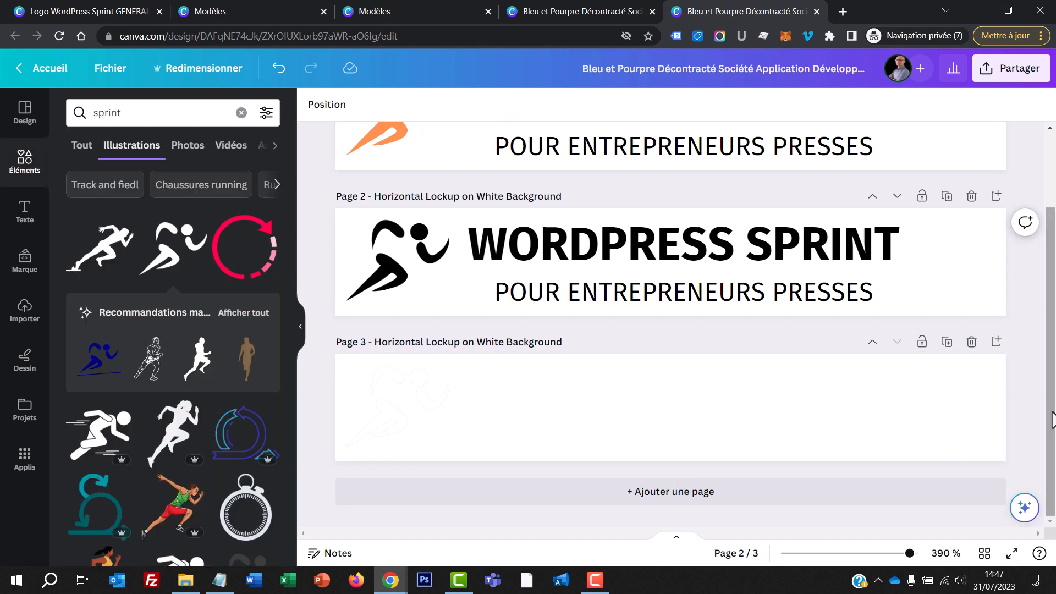
left_click(995, 368)
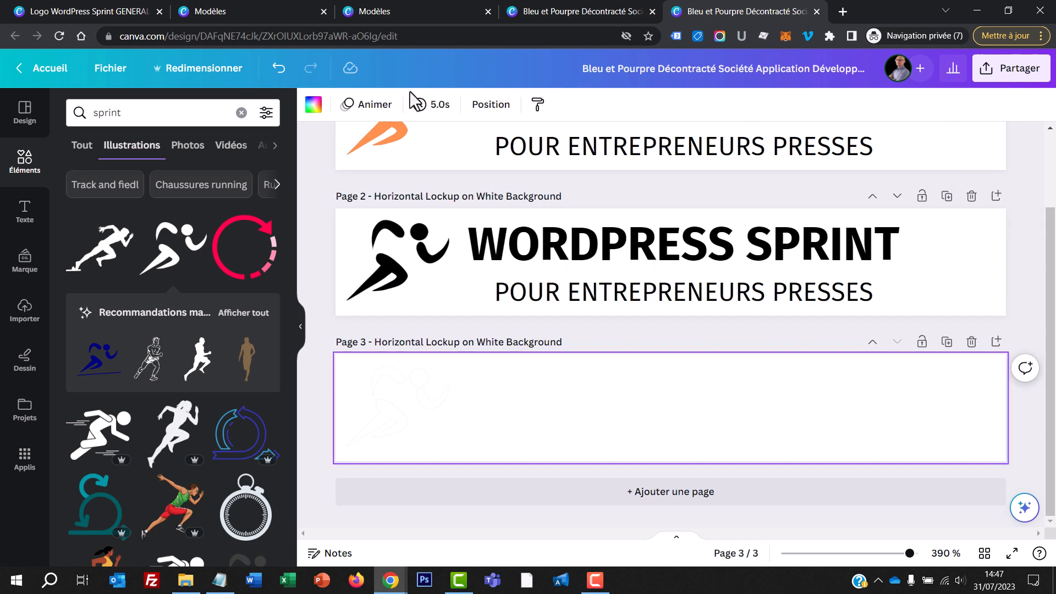
left_click(314, 106)
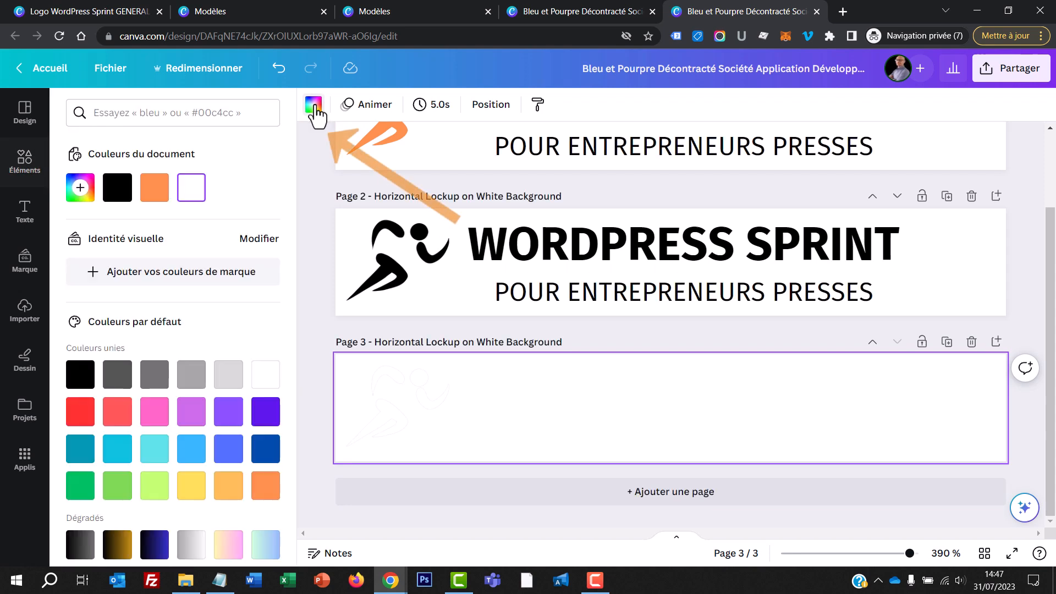
left_click(123, 193)
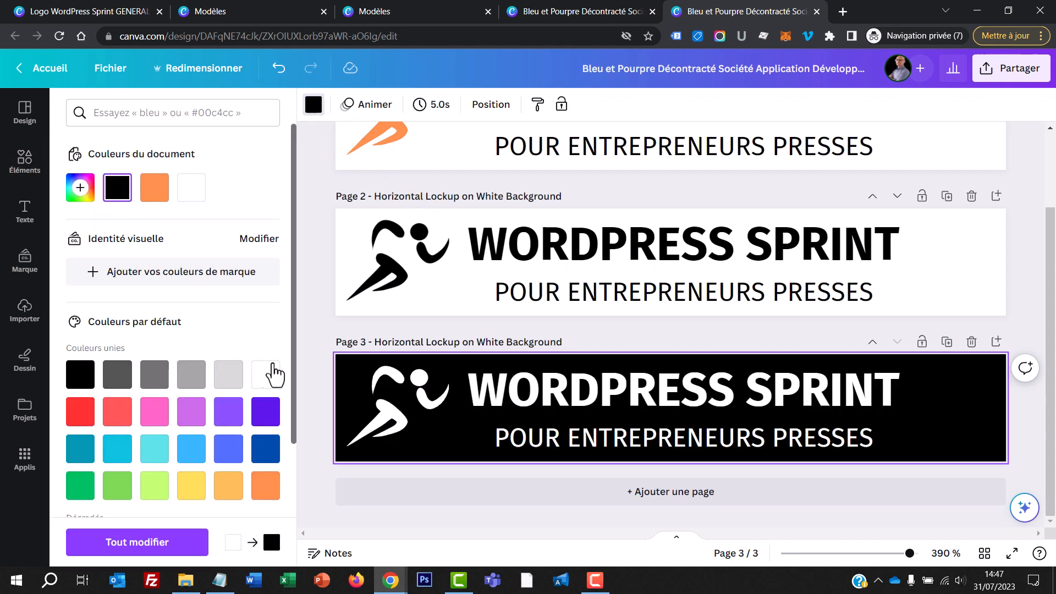
left_click(316, 330)
scroll(316, 328, "up", 2)
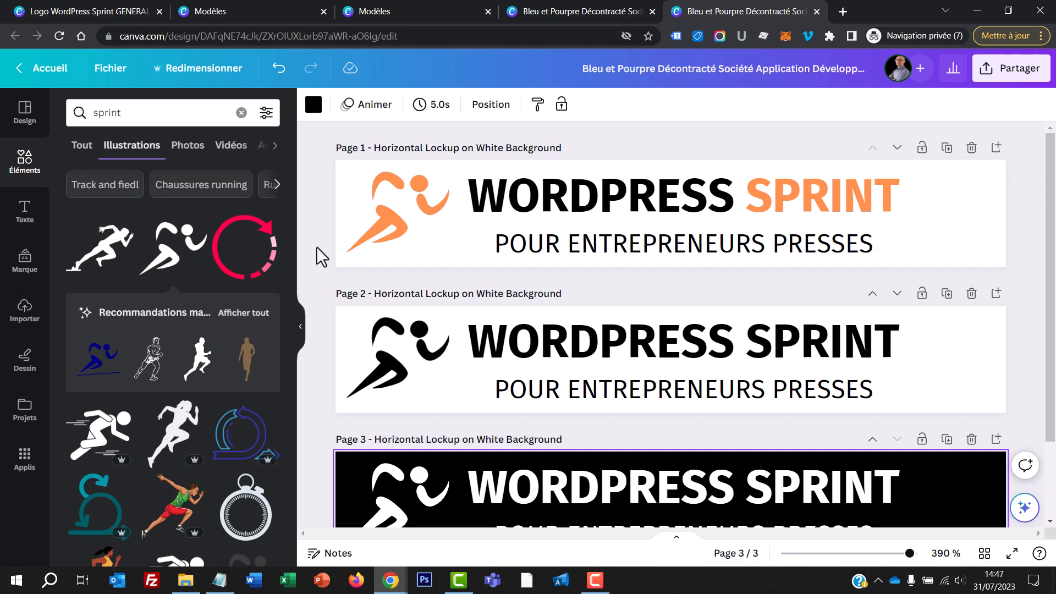
Step: Download all three pages of the design as PNG files at size 1
left_click(998, 81)
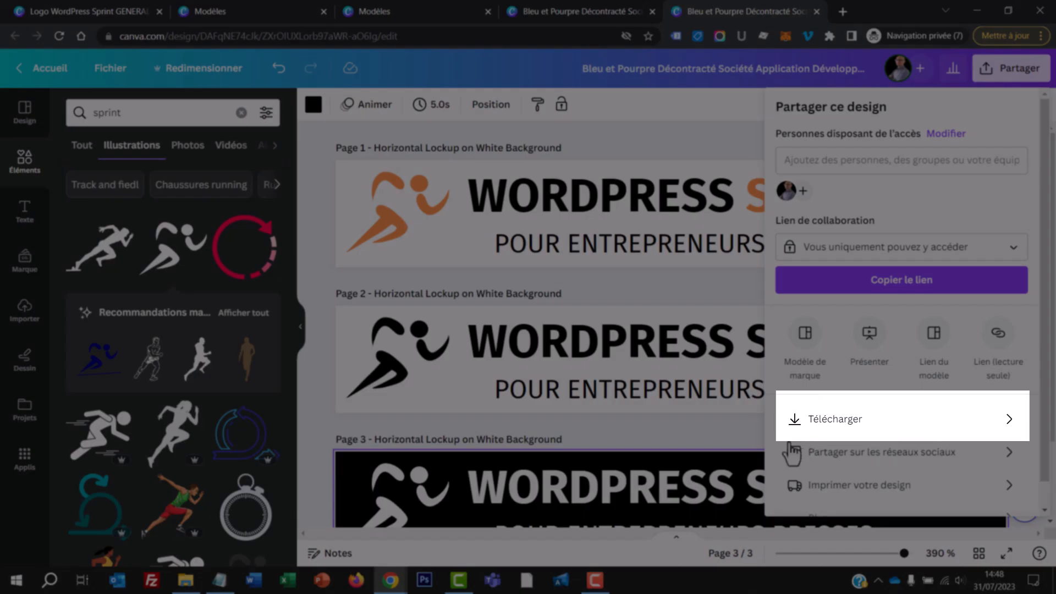
left_click(834, 420)
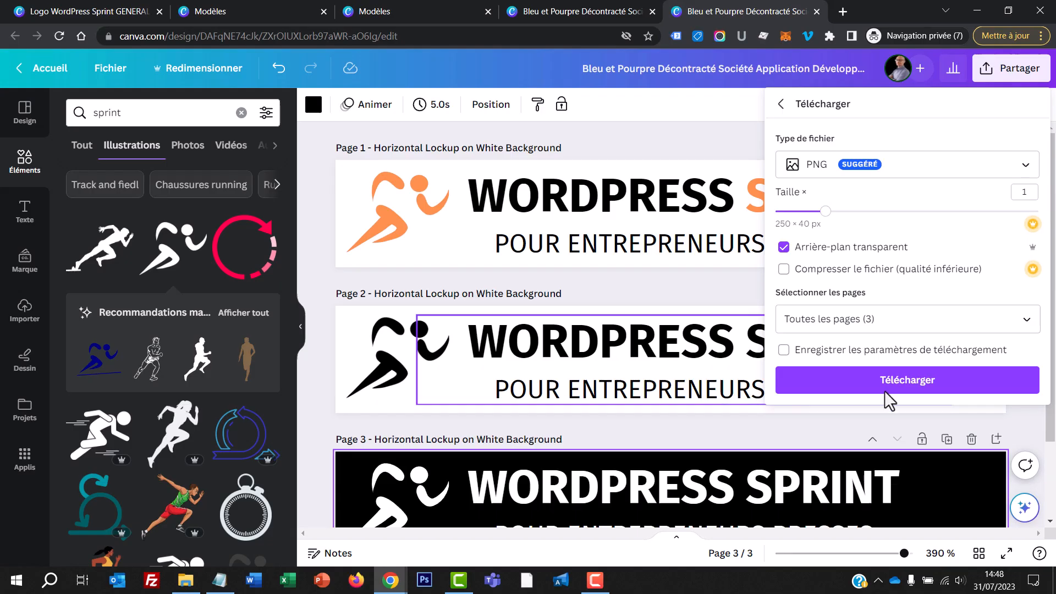
left_click(888, 385)
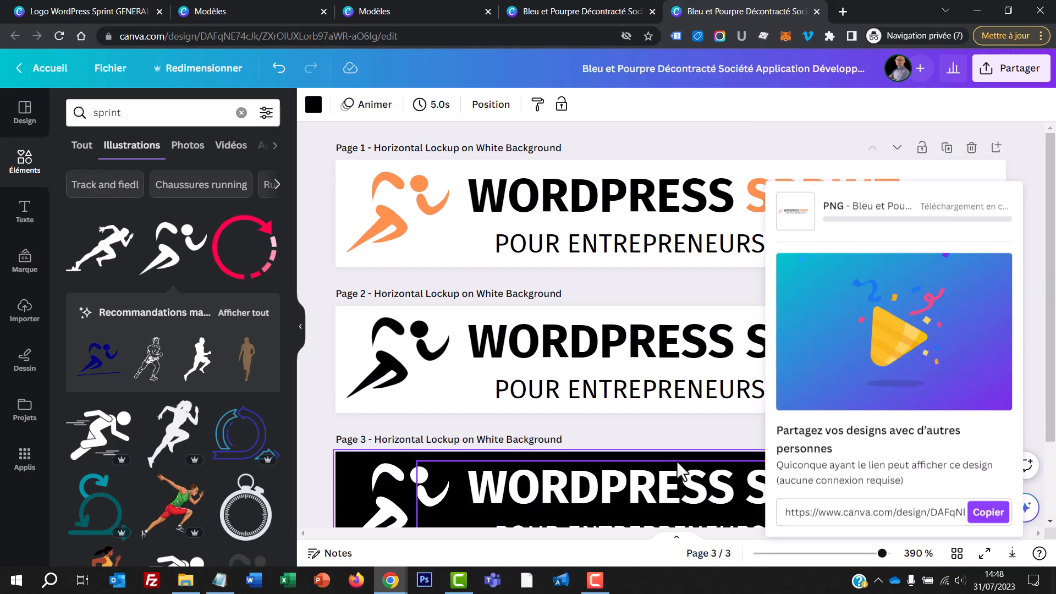
left_click(196, 193)
left_click(464, 469)
left_click(313, 371)
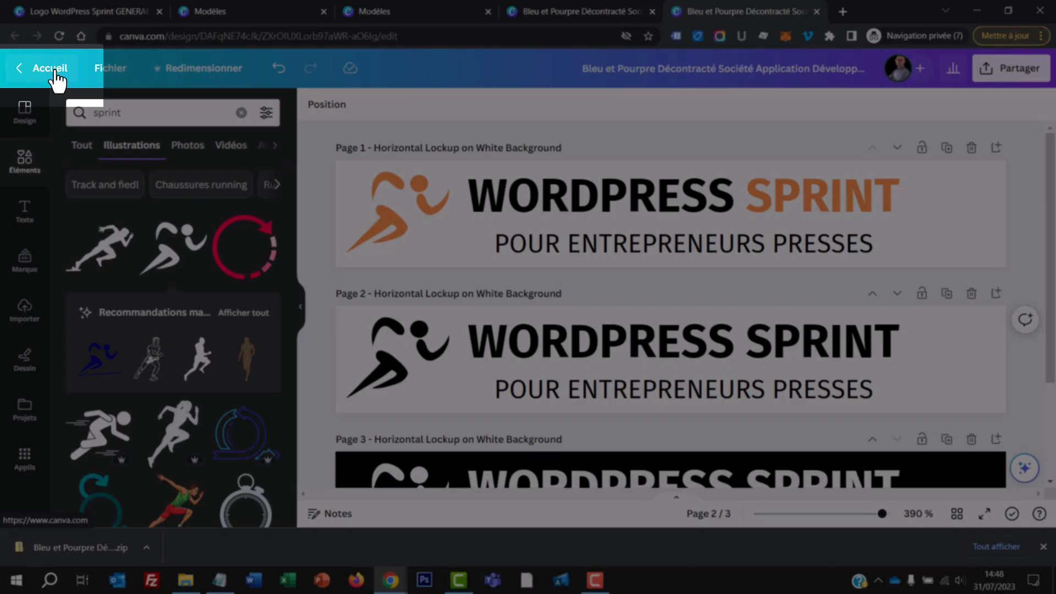
Step: Return to the Canva home page and rename the recent 250 × 40 px Bleu et Pourpre design as Logo 3 versions
left_click(55, 71)
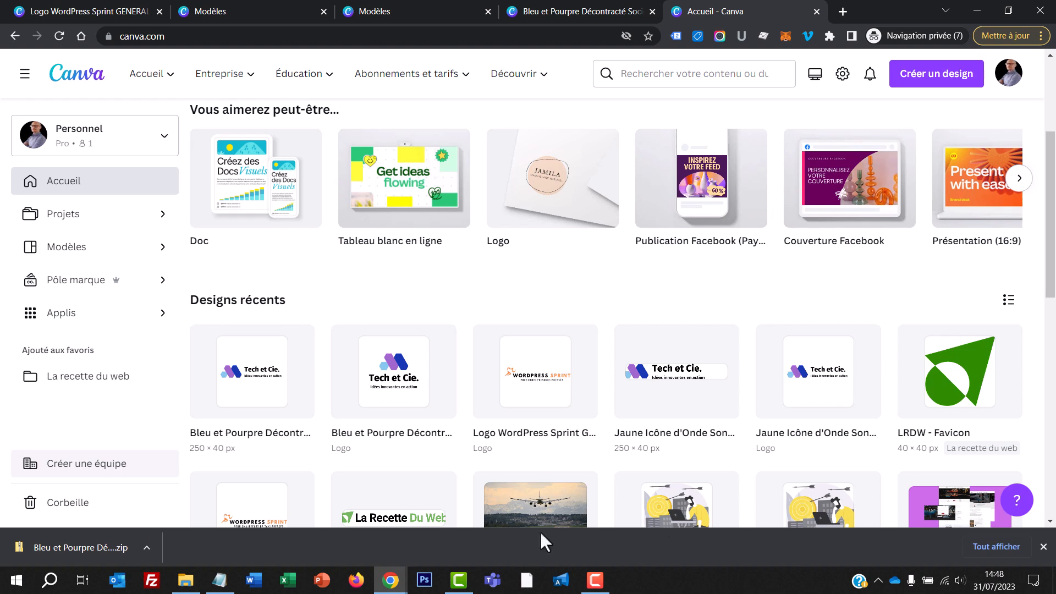
left_click(1043, 546)
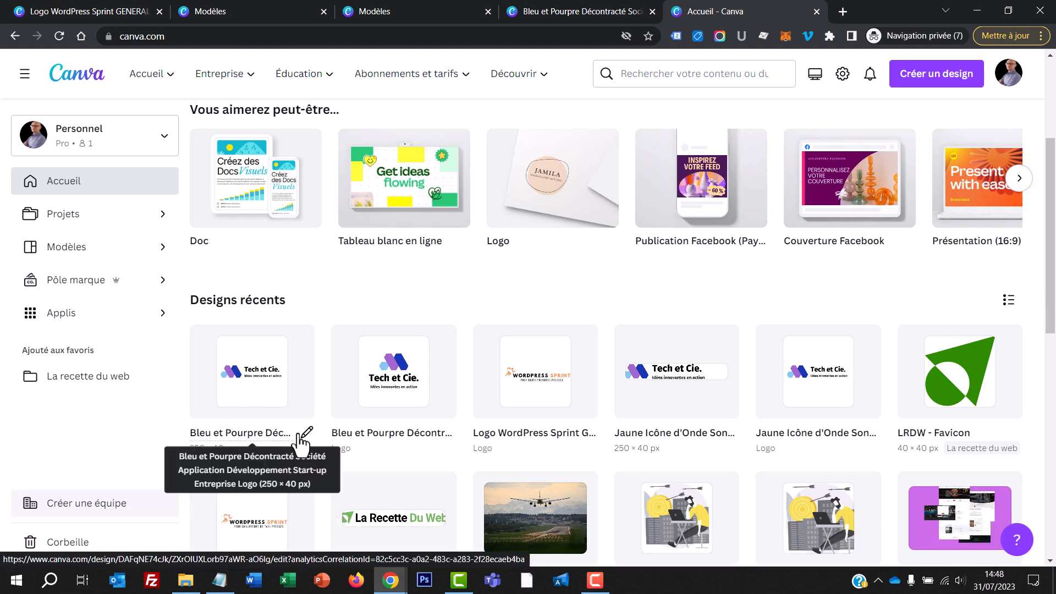
left_click(248, 432)
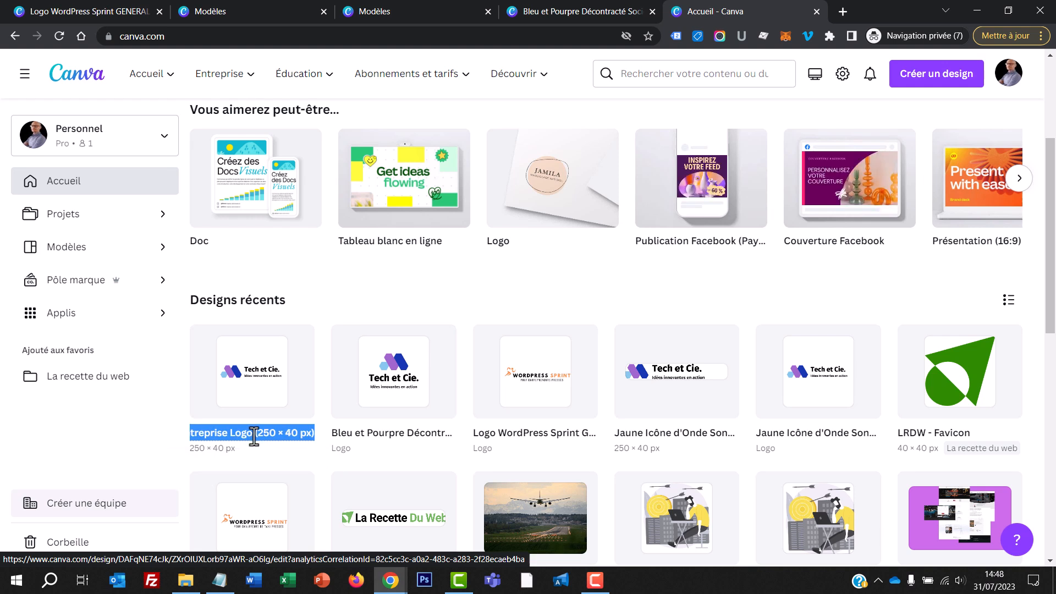
type("Logo")
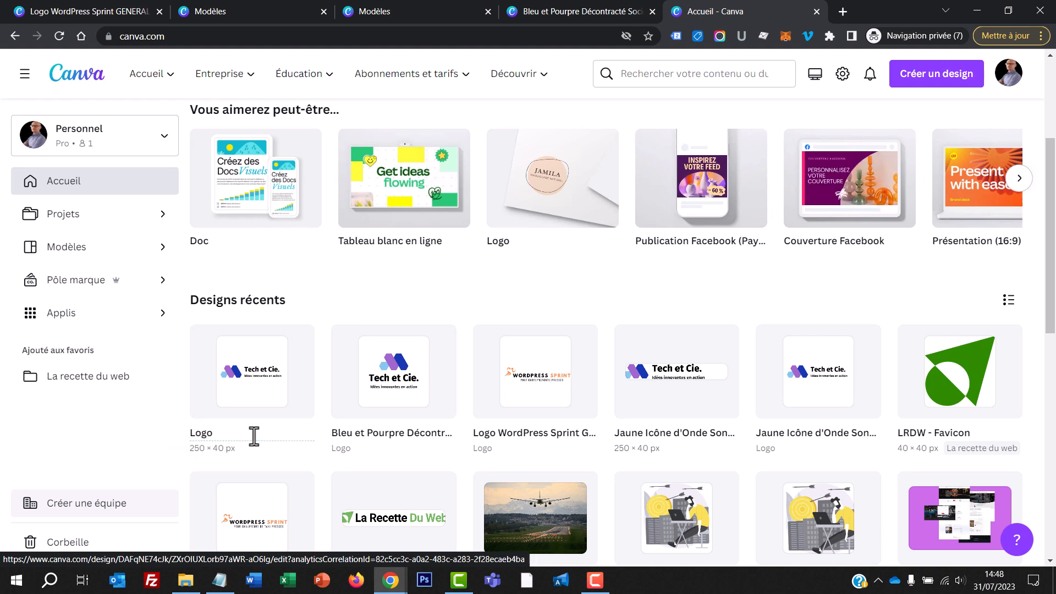
type(" 3 versions")
key("Return")
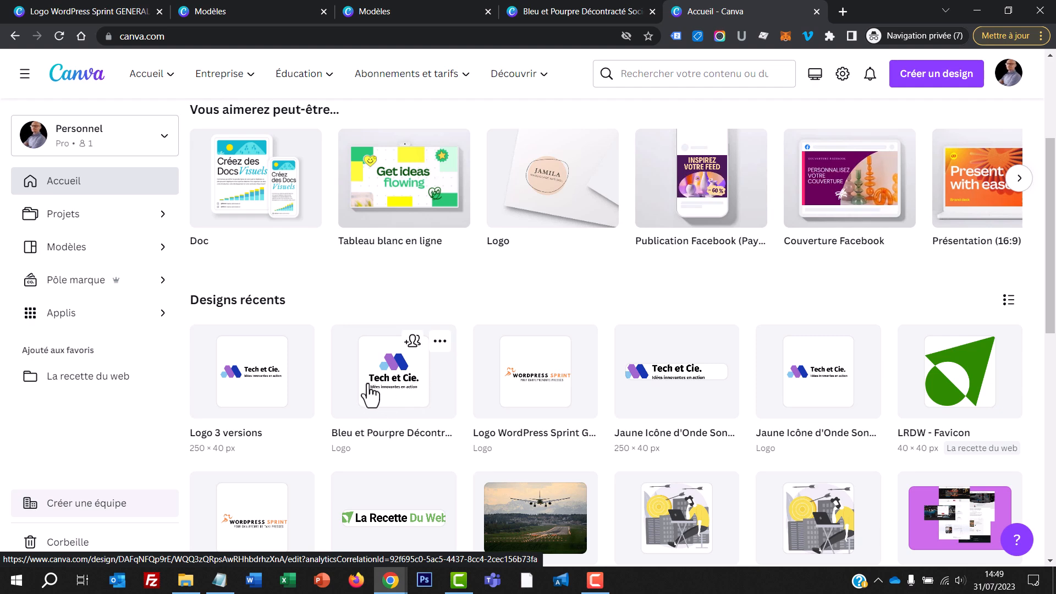
Step: Rename the remaining Bleu et Pourpre logo in the recent designs as Favicon
left_click(400, 433)
type("Favicon")
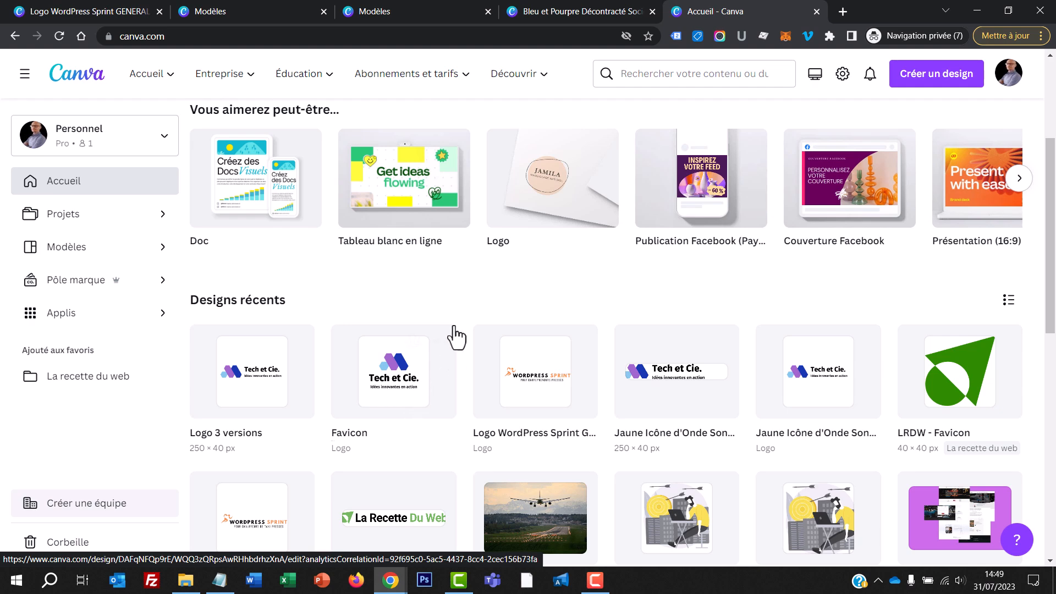
Step: Open the Favicon design from the recent designs and delete its logo icon and text to leave a blank page
left_click(448, 346)
left_click_drag(664, 377, 661, 378)
key("Delete")
left_click(595, 319)
key("Delete")
Step: Search the logo templates for "sprint"
left_click(142, 115)
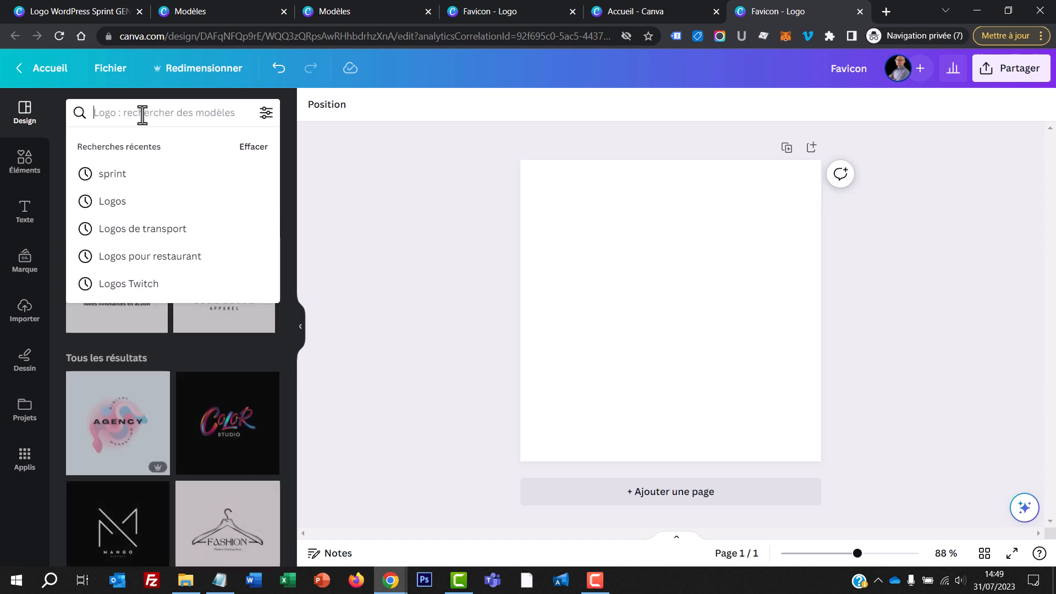
type("sprint")
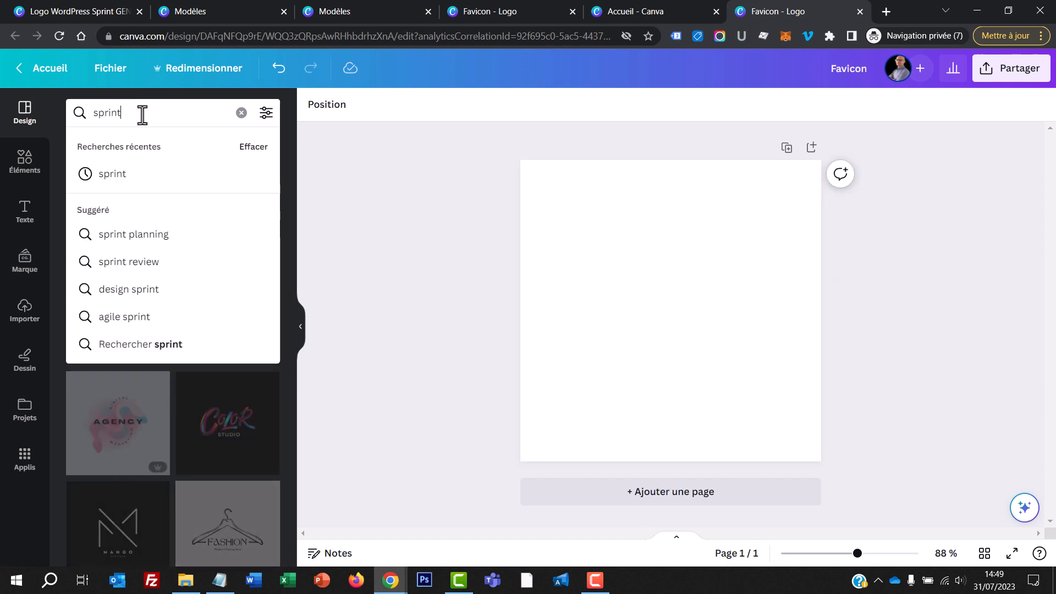
left_click(125, 174)
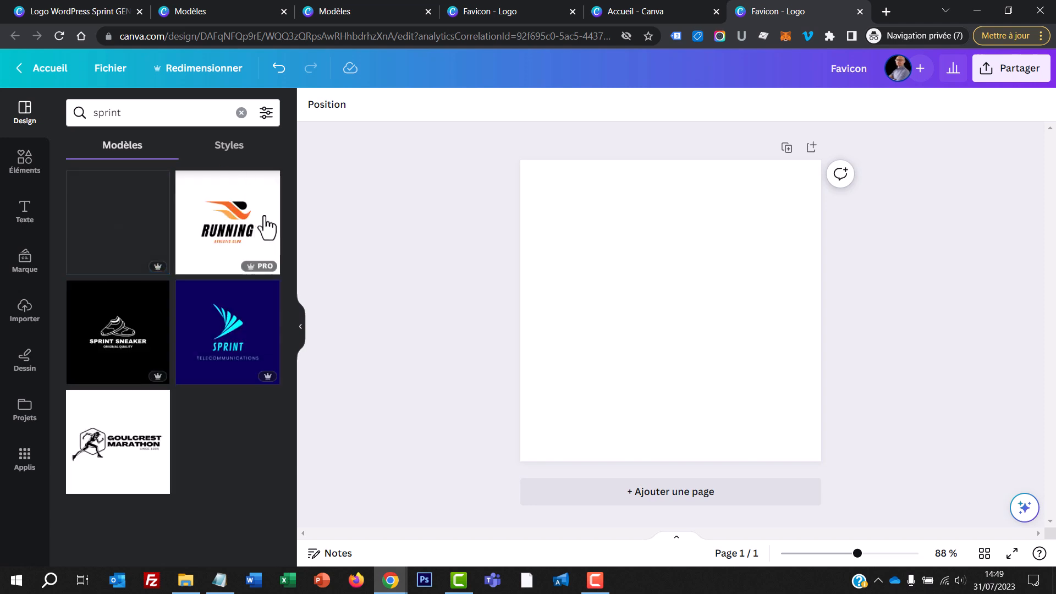
Step: Add the recently used running-figure graphic to the page, enlarge it to the full page width and centre it vertically
left_click(18, 164)
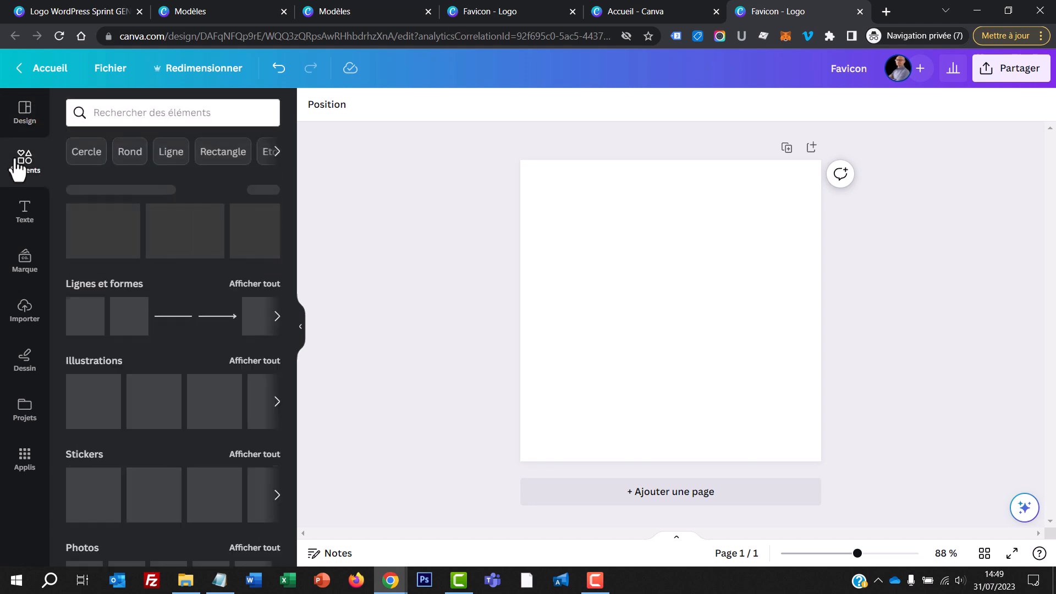
left_click_drag(94, 231, 584, 215)
left_click_drag(639, 255, 800, 420)
left_click_drag(691, 316, 693, 343)
Step: Recolour the running figure with the orange from the default solid colours
left_click(632, 301)
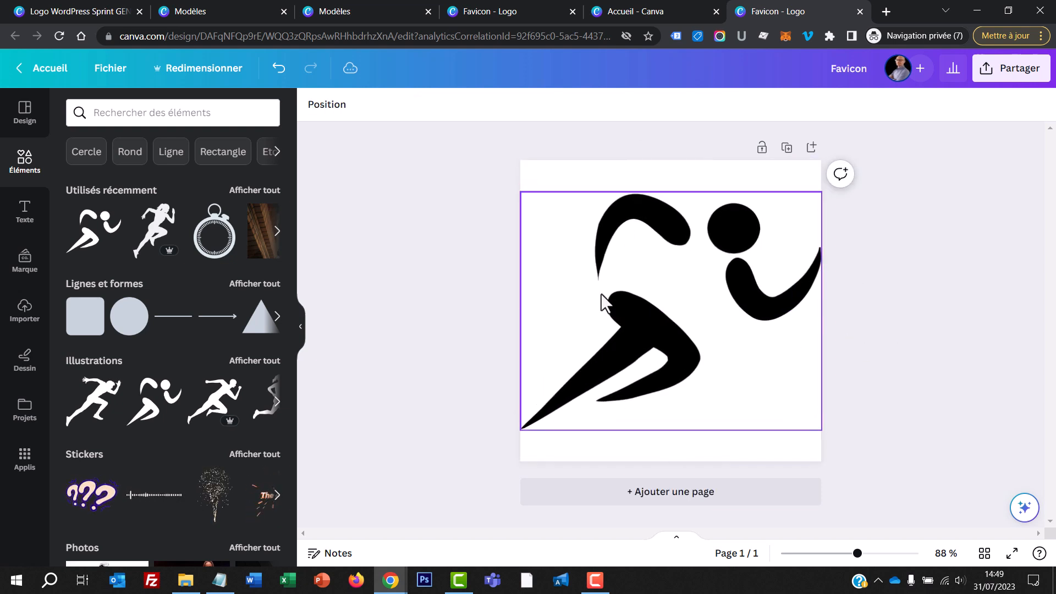
left_click(314, 112)
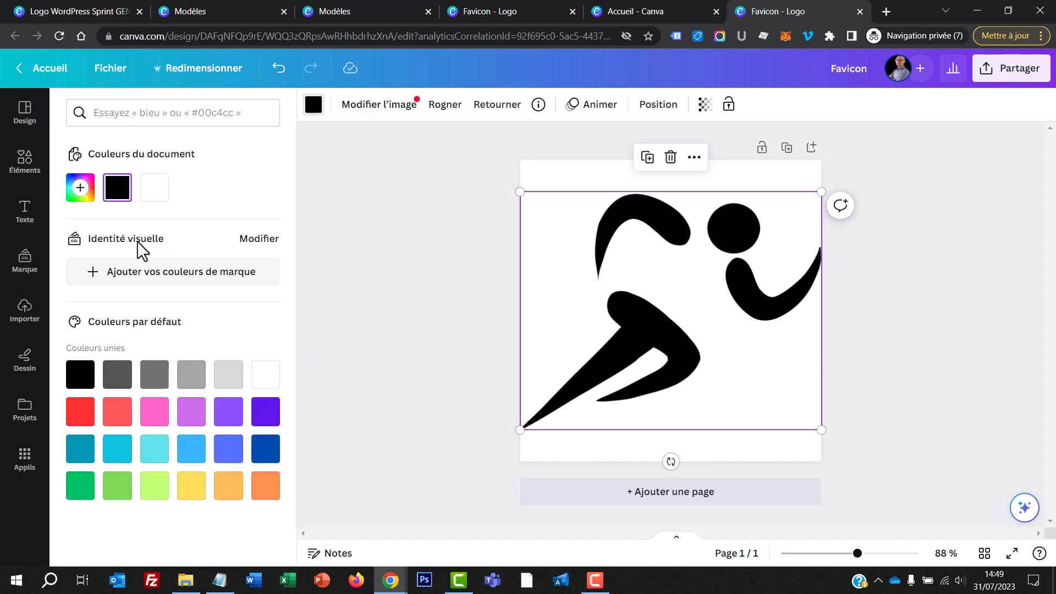
left_click(265, 485)
key("Escape")
Step: Create a resized copy of the favicon design with a custom size of 40 × 40 px
left_click(199, 67)
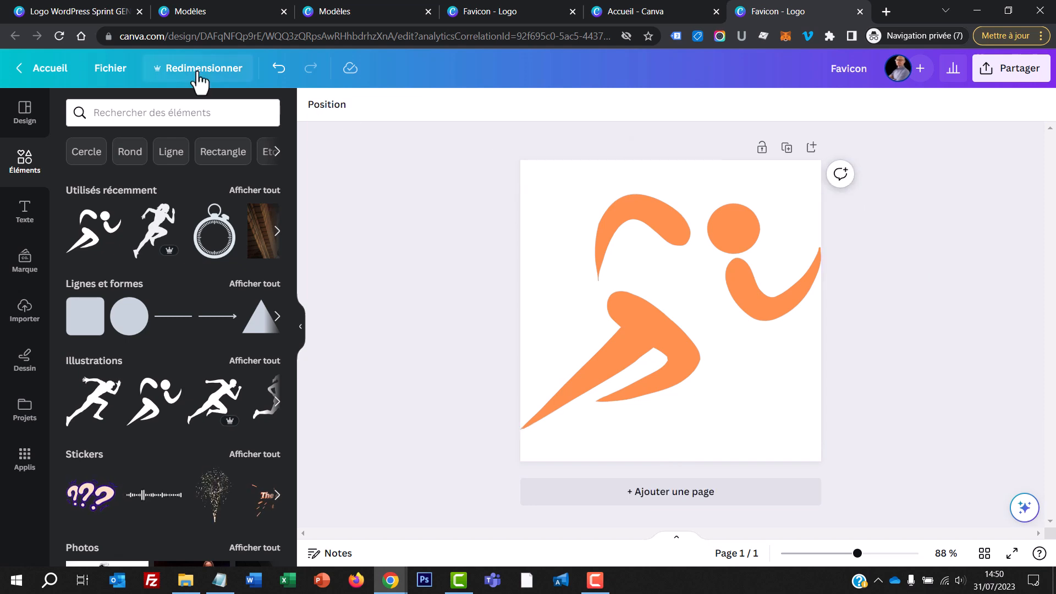
double_click(196, 187)
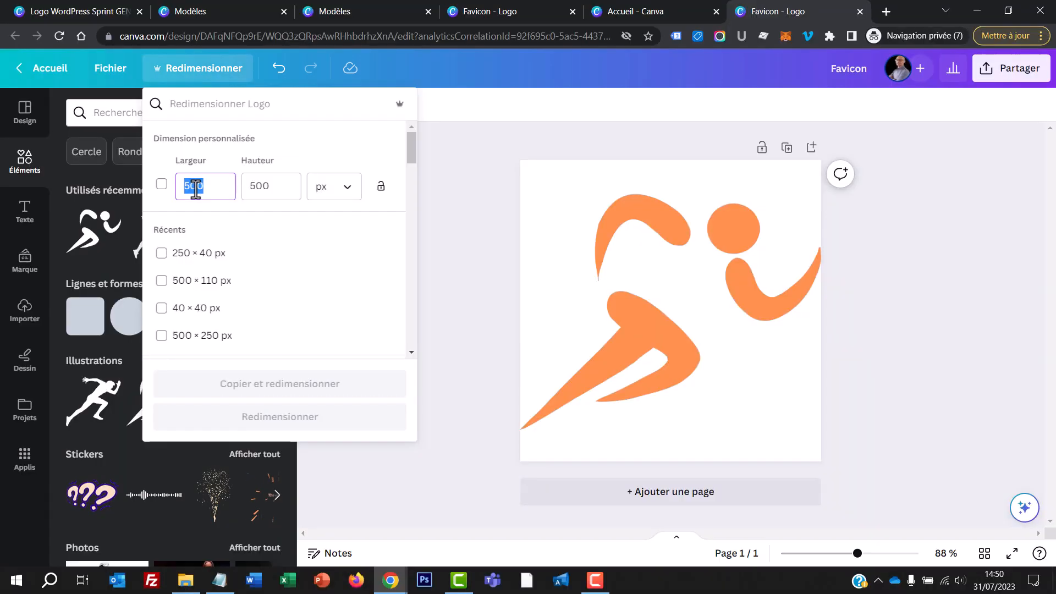
type("40")
key("Tab")
type("40")
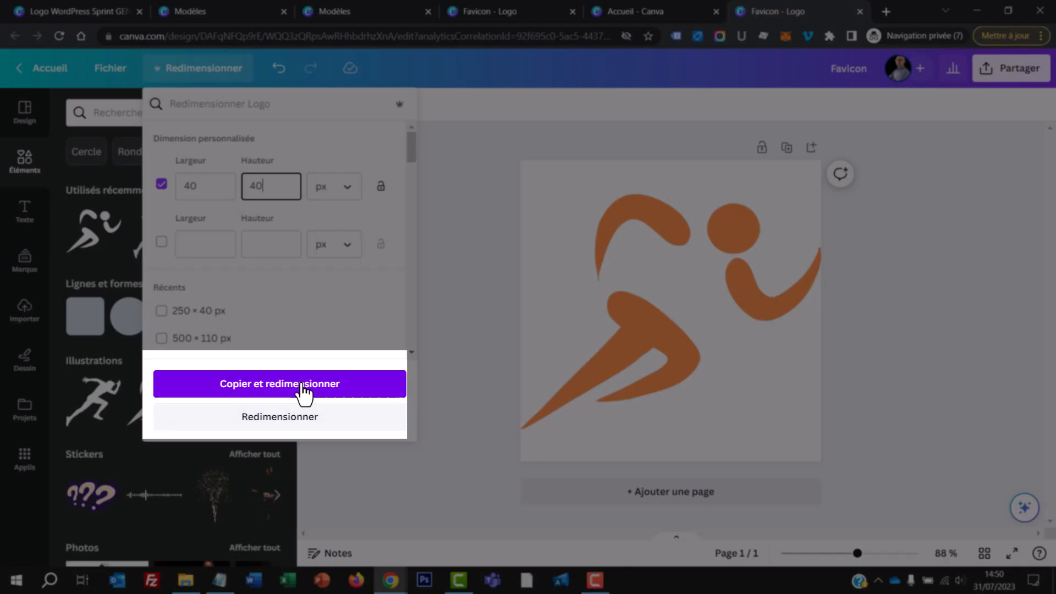
left_click(300, 385)
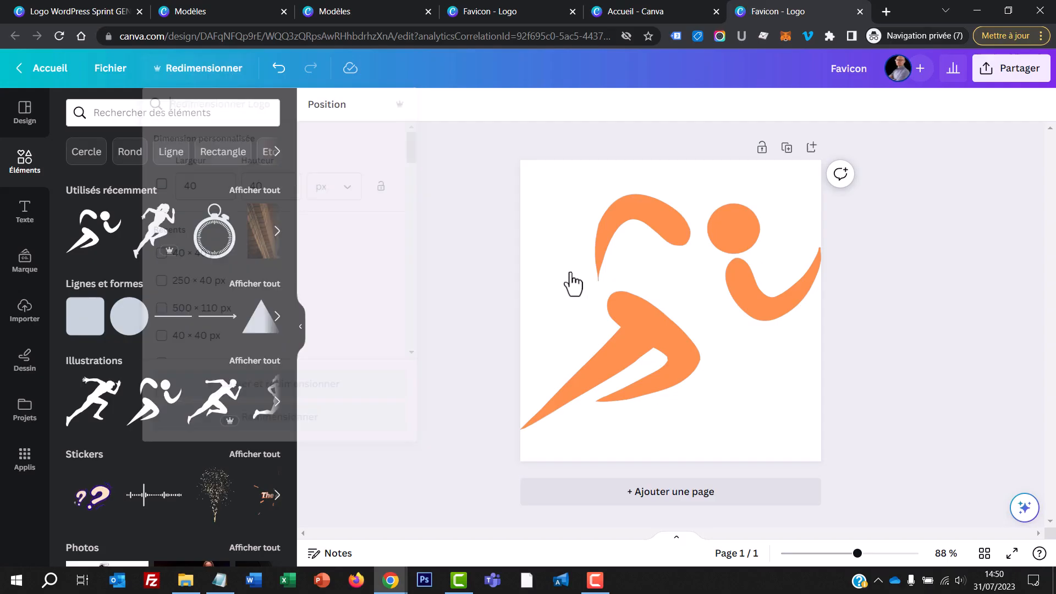
Step: Download the 40 × 40 px favicon as a PNG at size 1 with a transparent background
left_click(1020, 71)
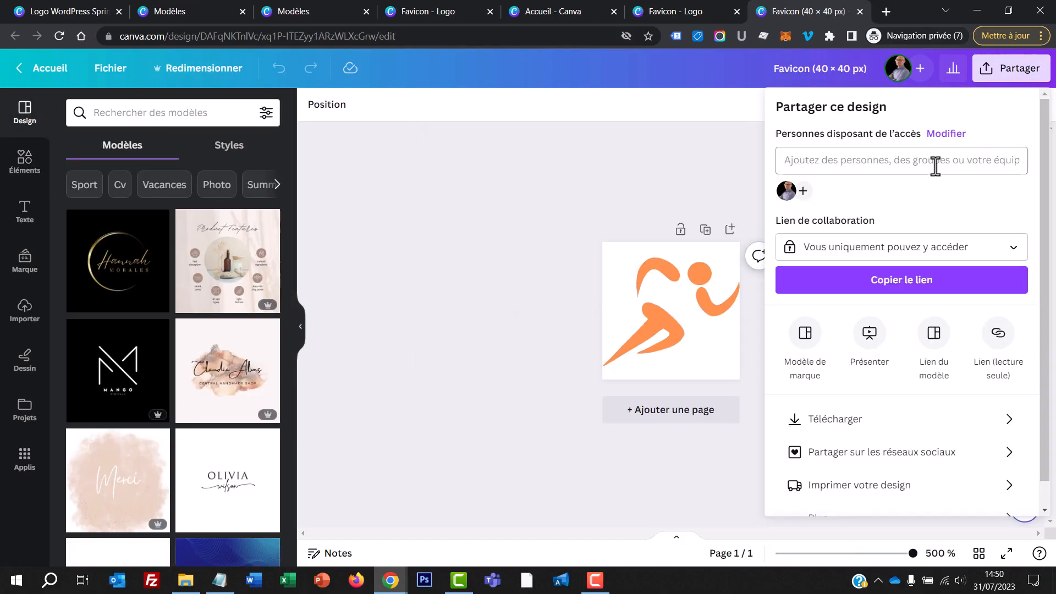
left_click(853, 426)
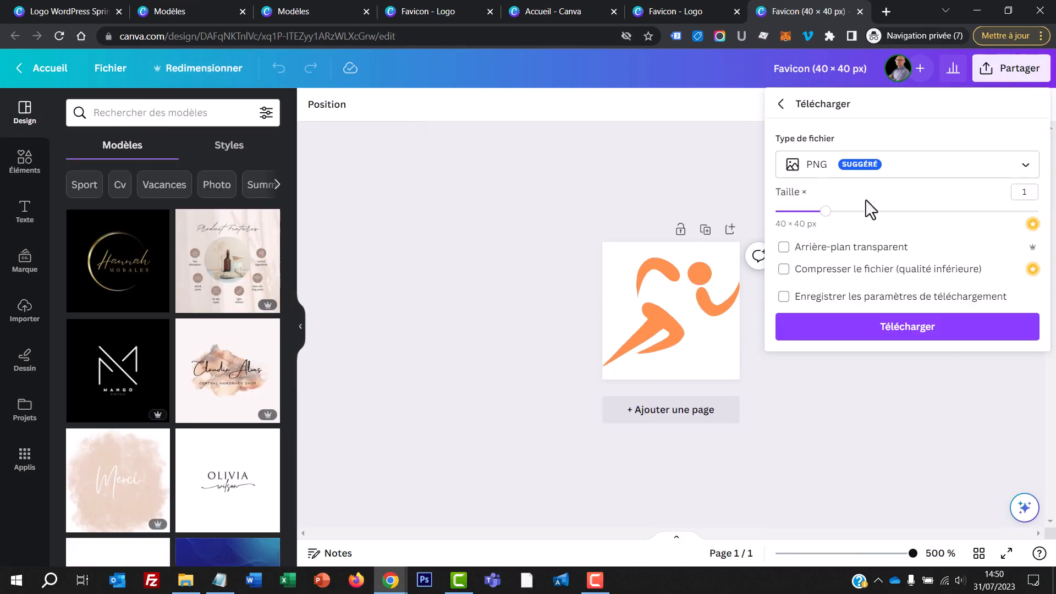
left_click(832, 251)
left_click(833, 252)
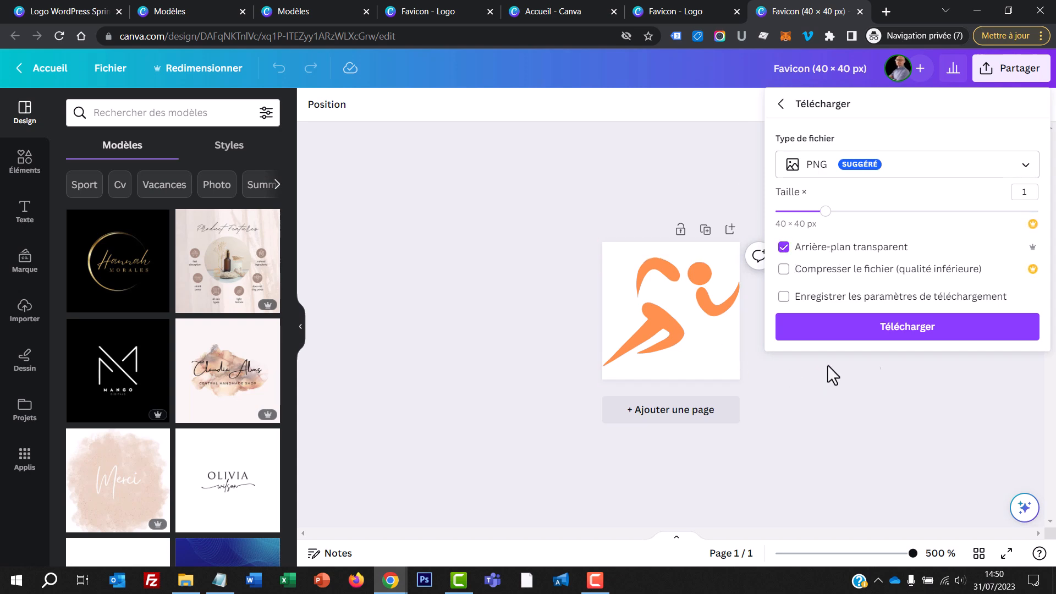
left_click(914, 329)
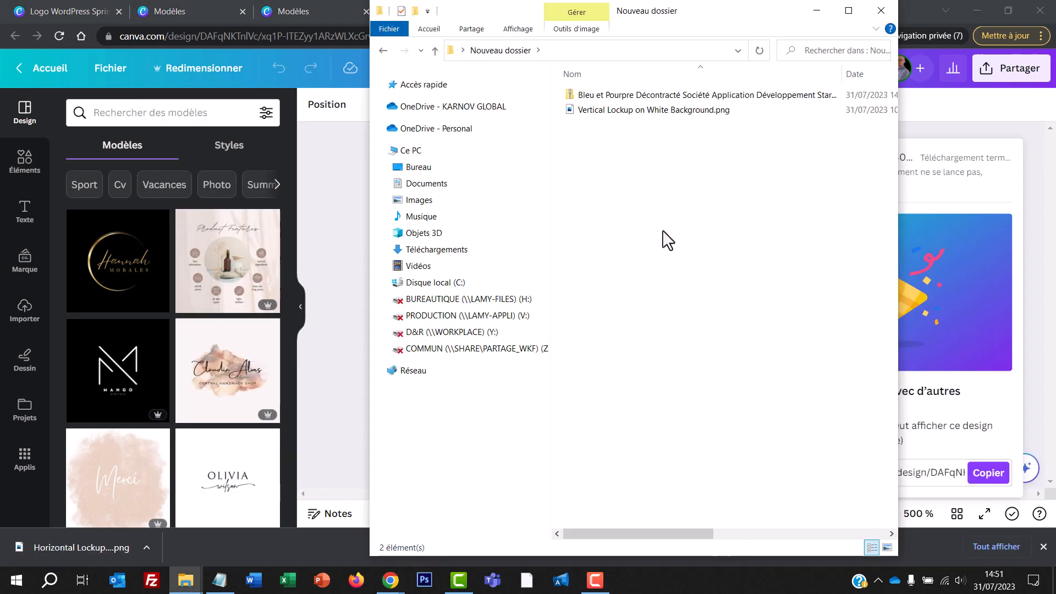
Step: Copy the three Horizontal Lockup PNG files out of the downloaded Bleu et Pourpre ZIP archive into Nouveau dossier
double_click(665, 94)
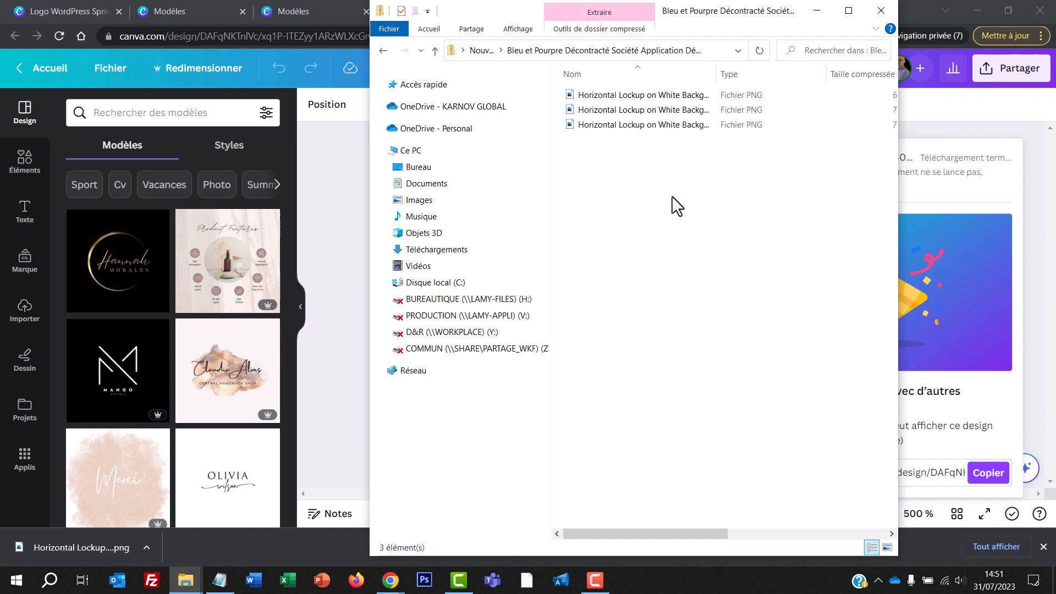
left_click_drag(708, 174, 610, 94)
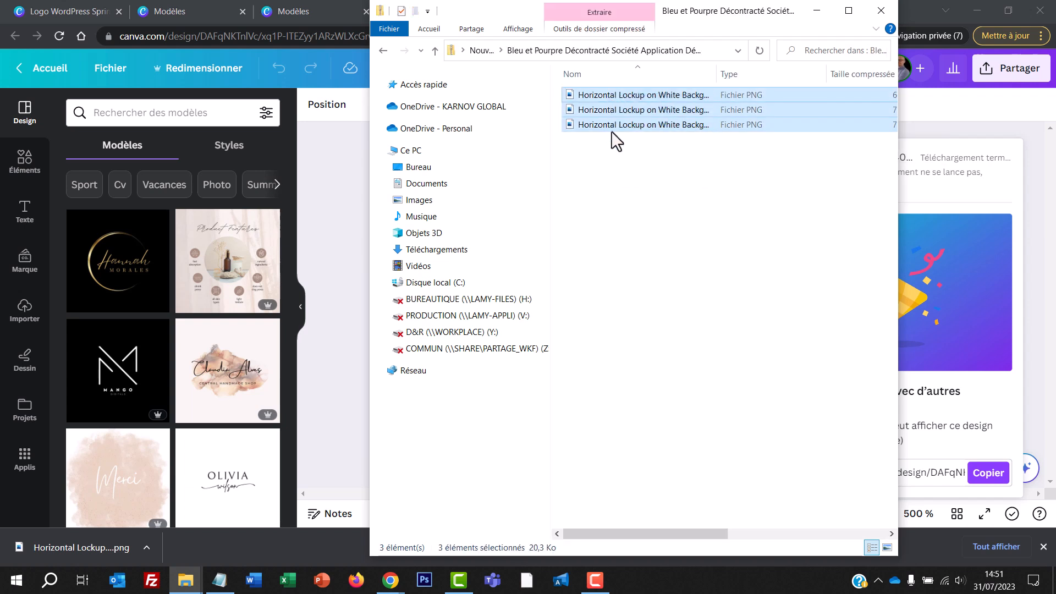
right_click(618, 122)
left_click(675, 168)
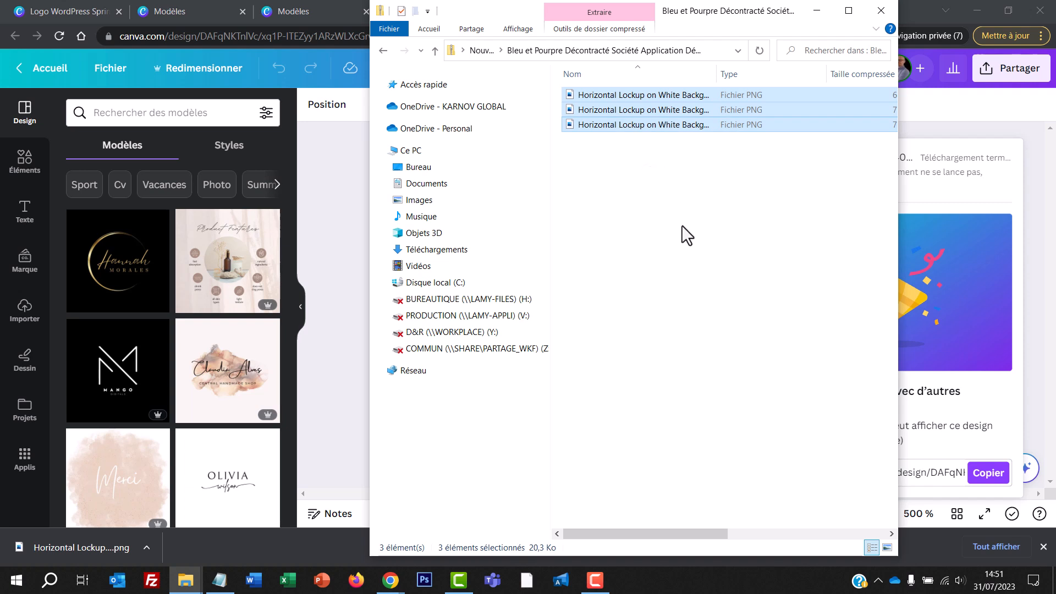
left_click(681, 226)
left_click(480, 50)
left_click(635, 219)
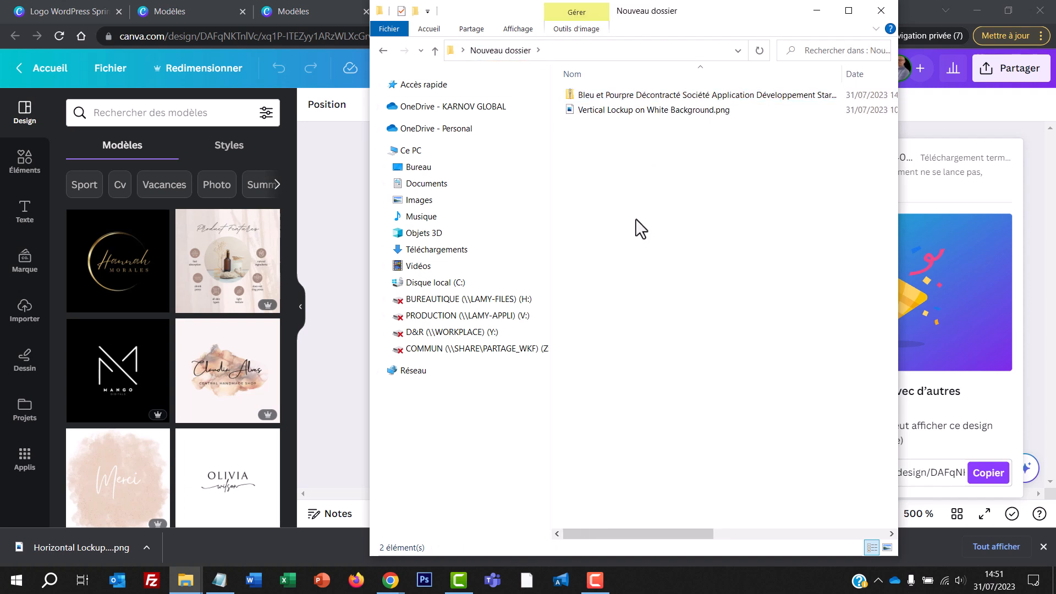
right_click(635, 216)
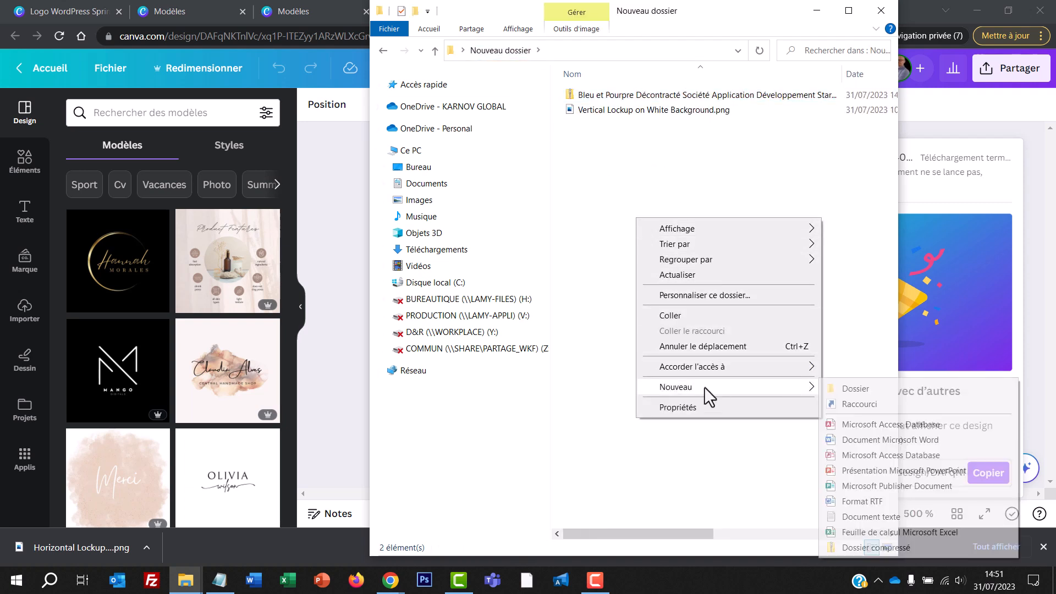
left_click(682, 314)
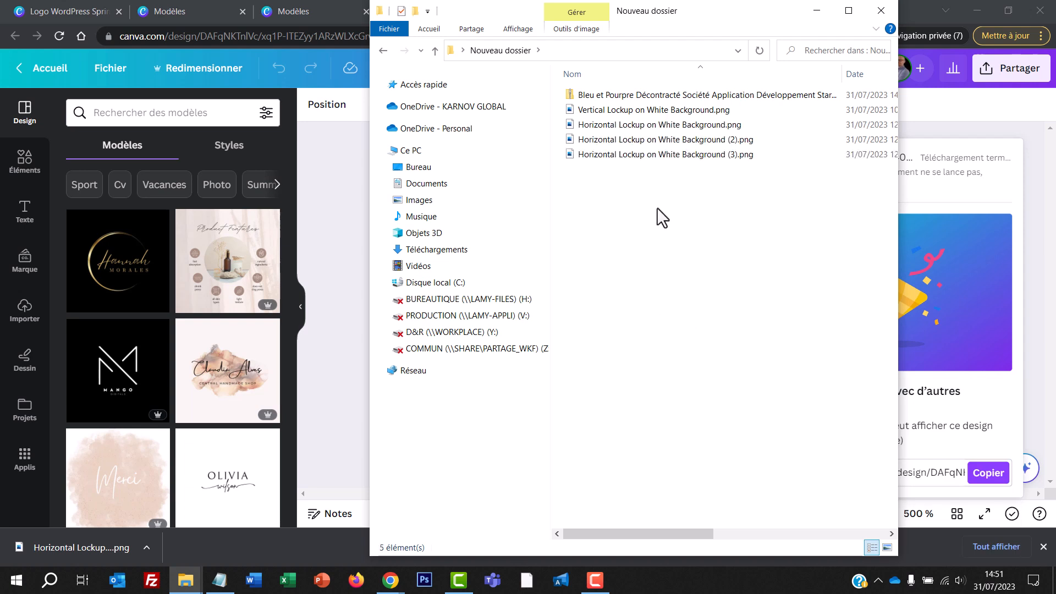
Step: Delete the Bleu et Pourpre ZIP archive from Nouveau dossier, keeping only the PNG files
left_click(623, 98)
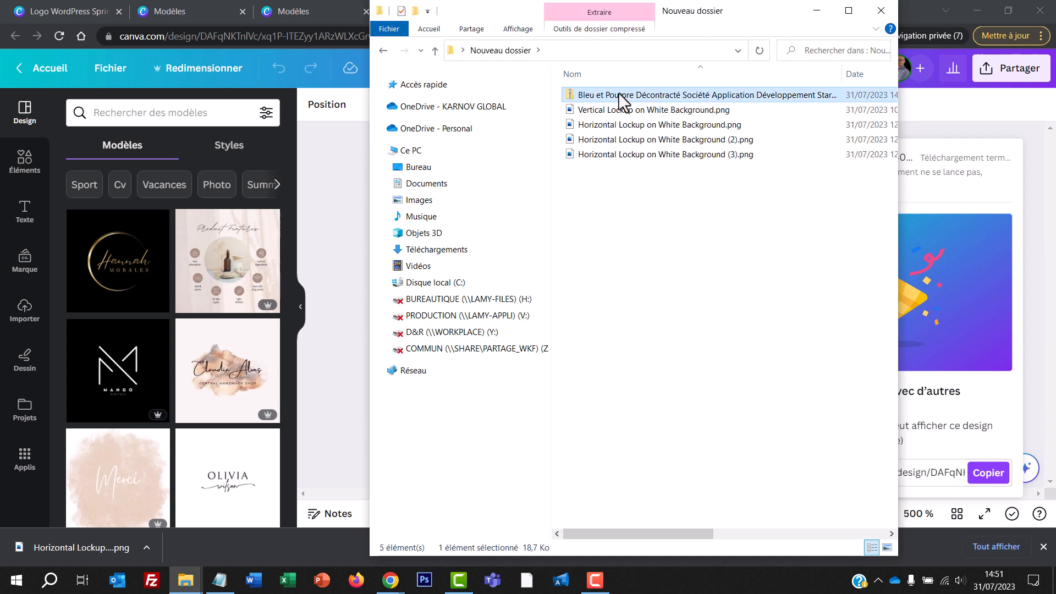
key("Delete")
left_click(633, 111)
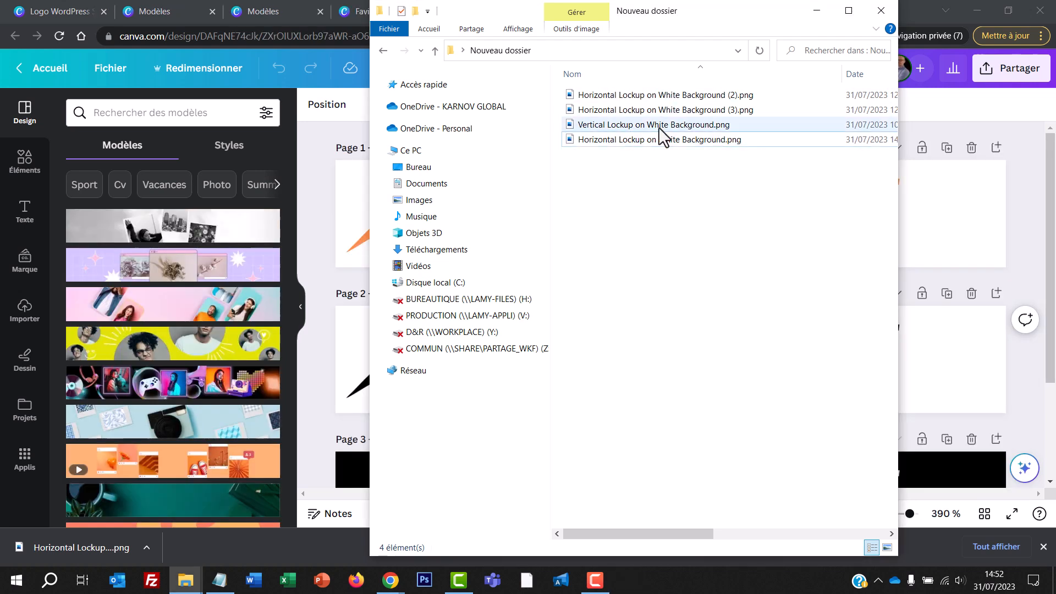
left_click(670, 97)
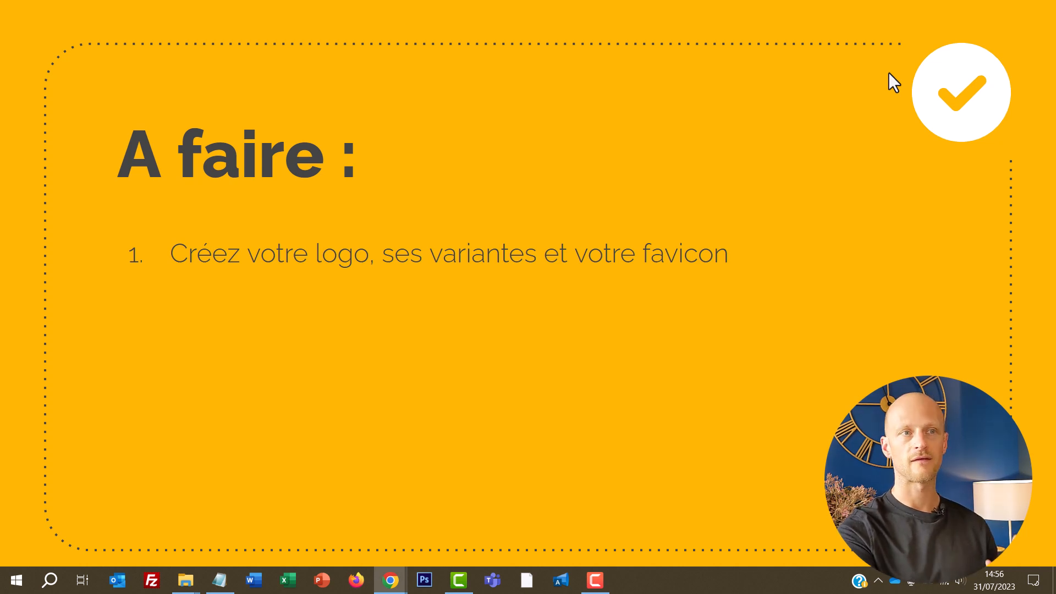
key("Right")
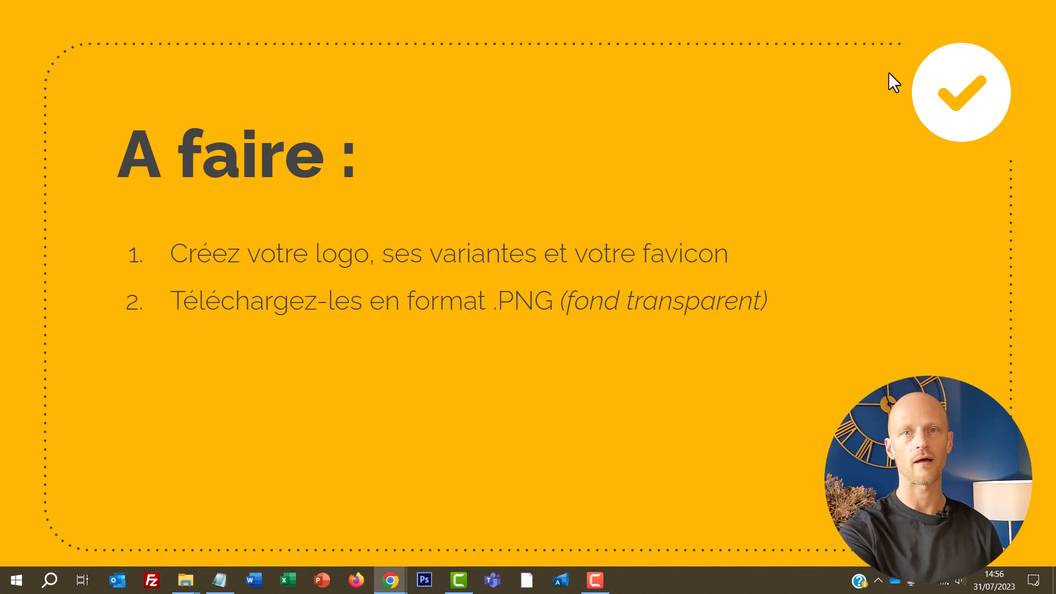
key("Right")
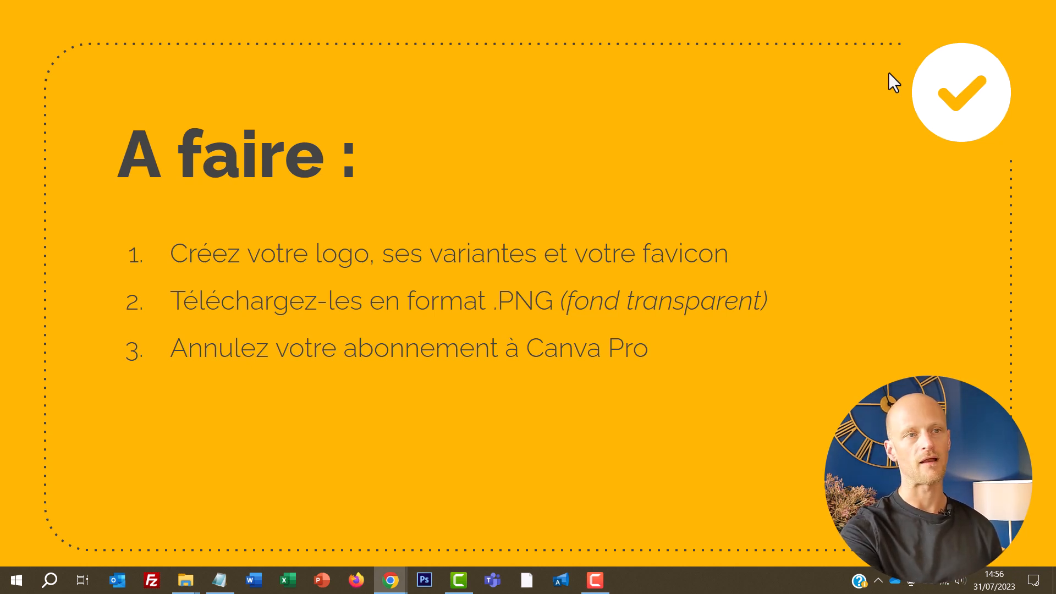
key("Right")
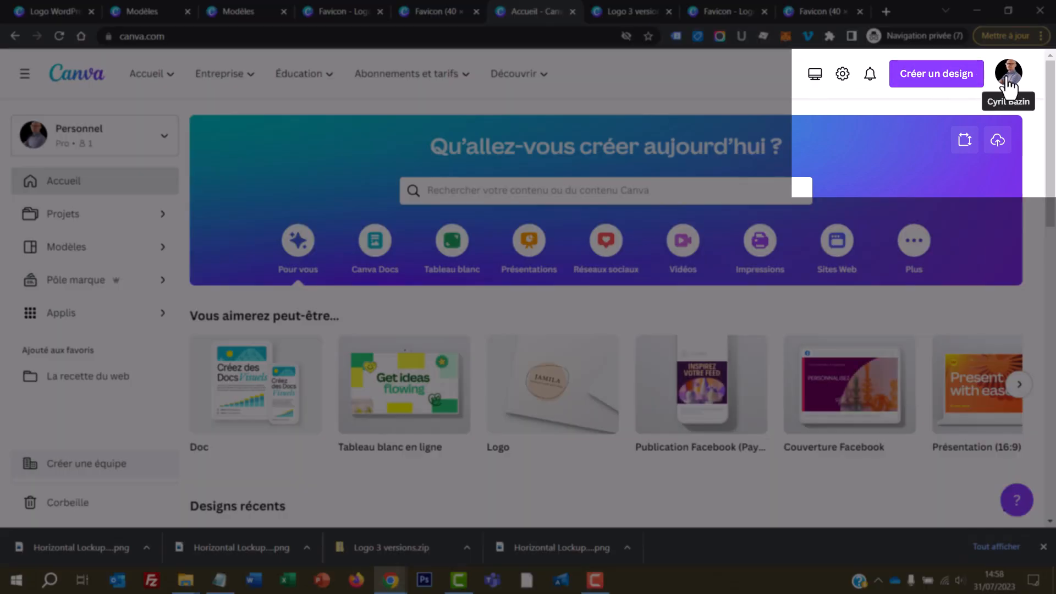
Step: Cancel the Canva Pro trial in the account's billing and plans settings, going through the cancellation questions and submitting them
left_click(1006, 76)
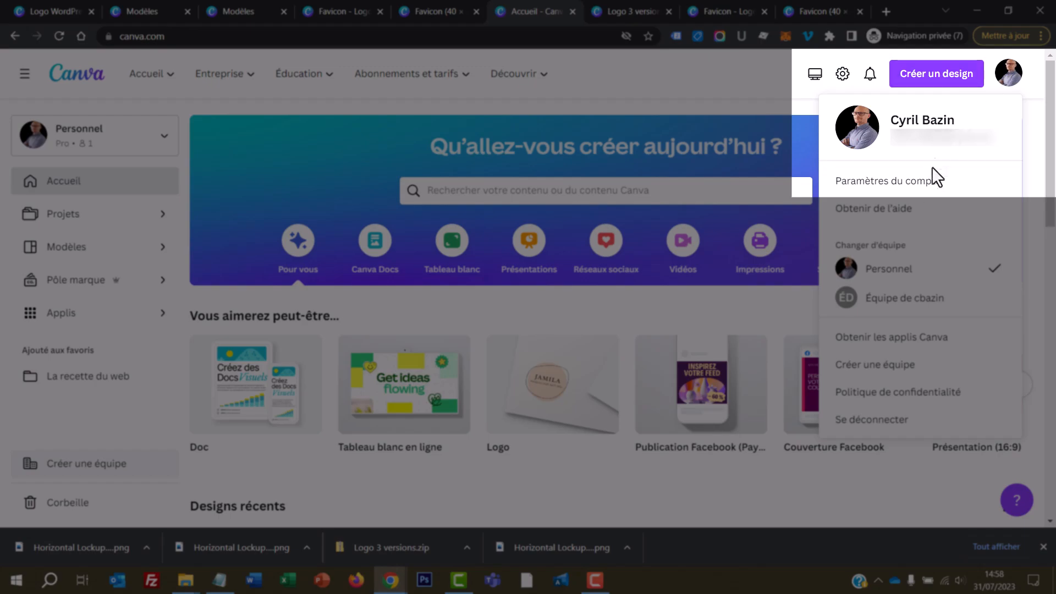
left_click(927, 190)
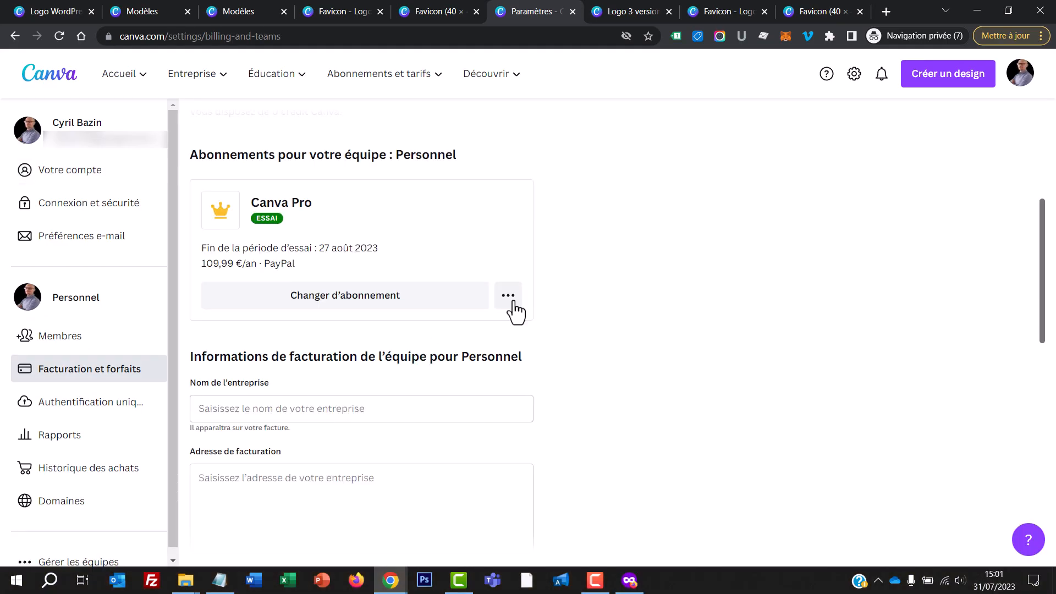
left_click(507, 297)
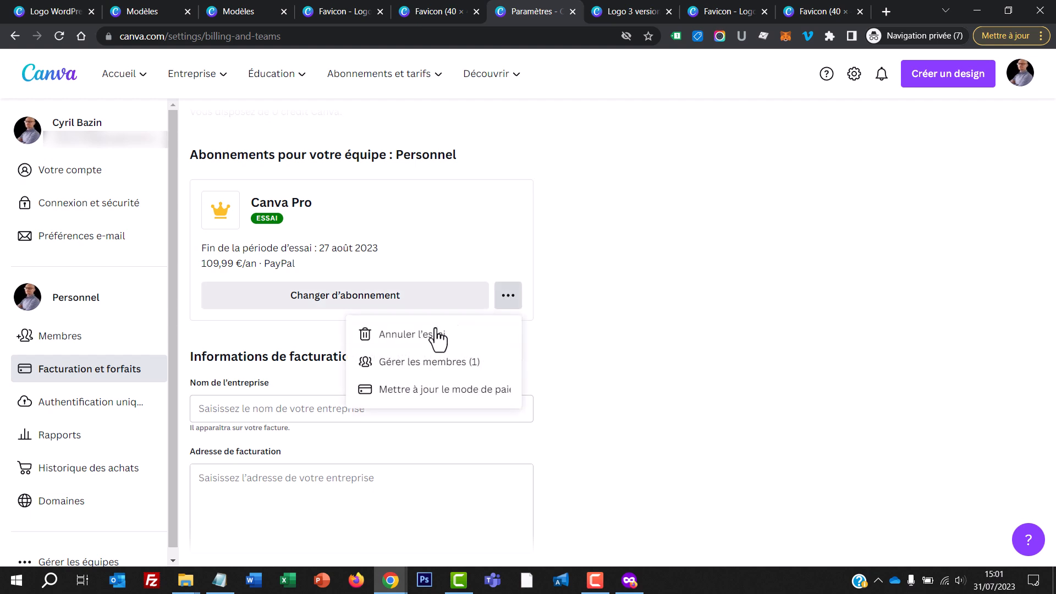
left_click(428, 337)
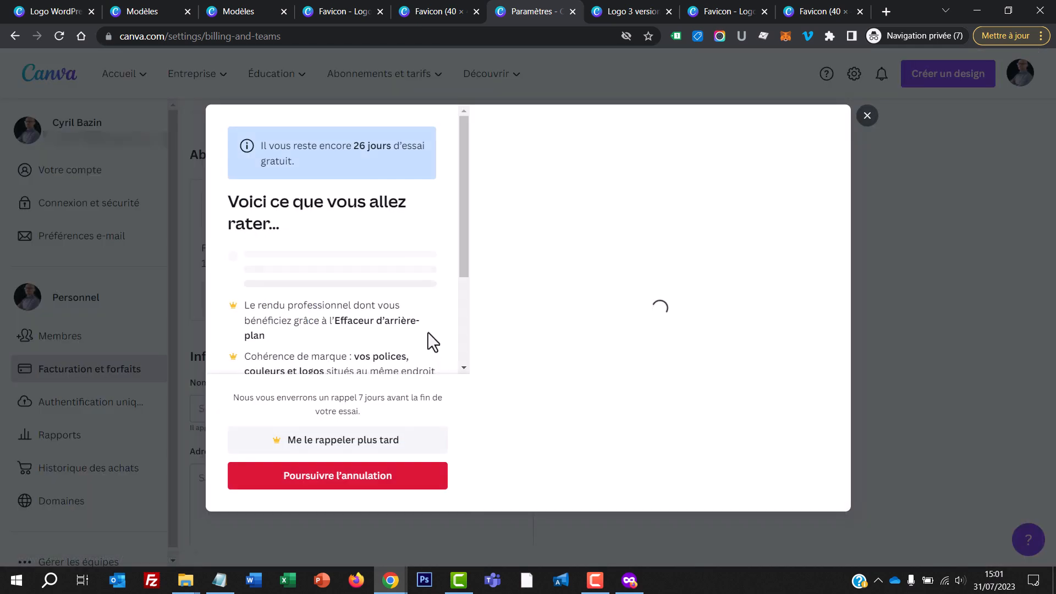
left_click(327, 480)
left_click(245, 333)
left_click(339, 412)
left_click(326, 346)
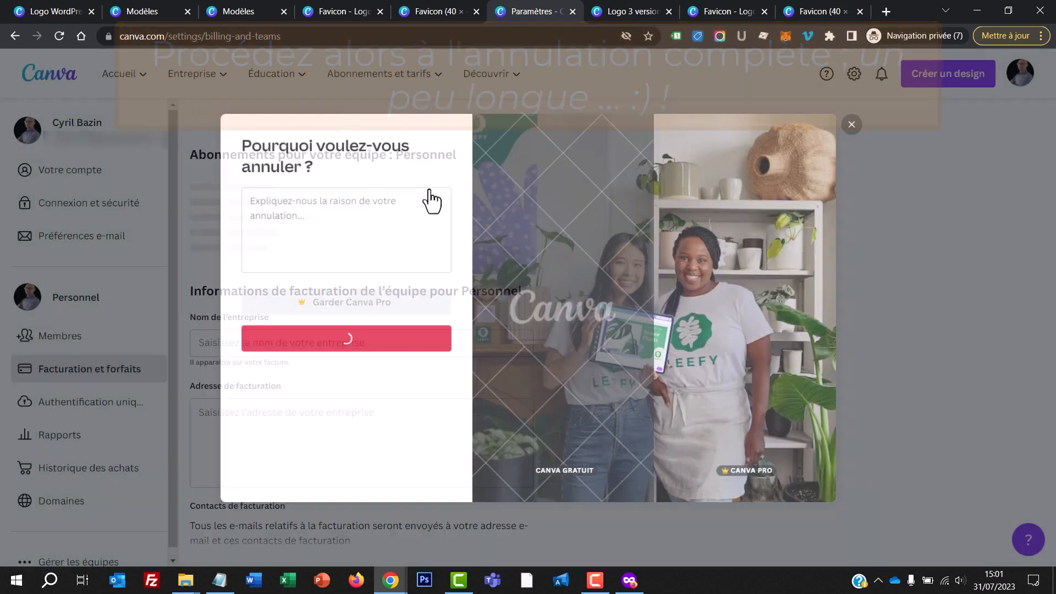